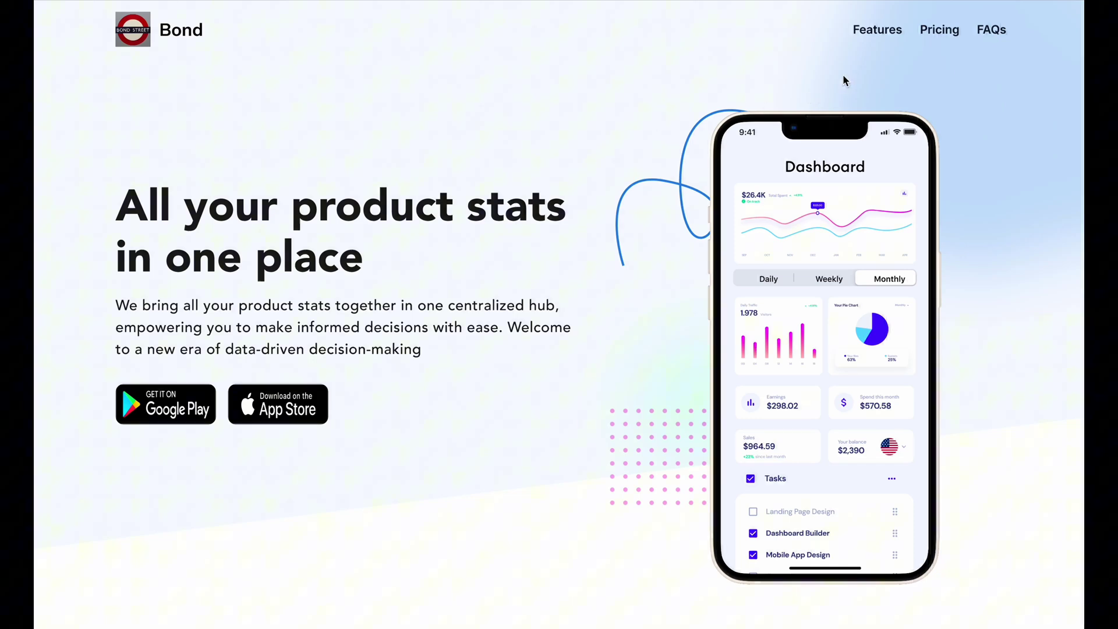
Test the Features, Pricing and FAQs nav links in the preview, scrolling back up after each
{"action": "left_click", "coordinate": [861, 36]}
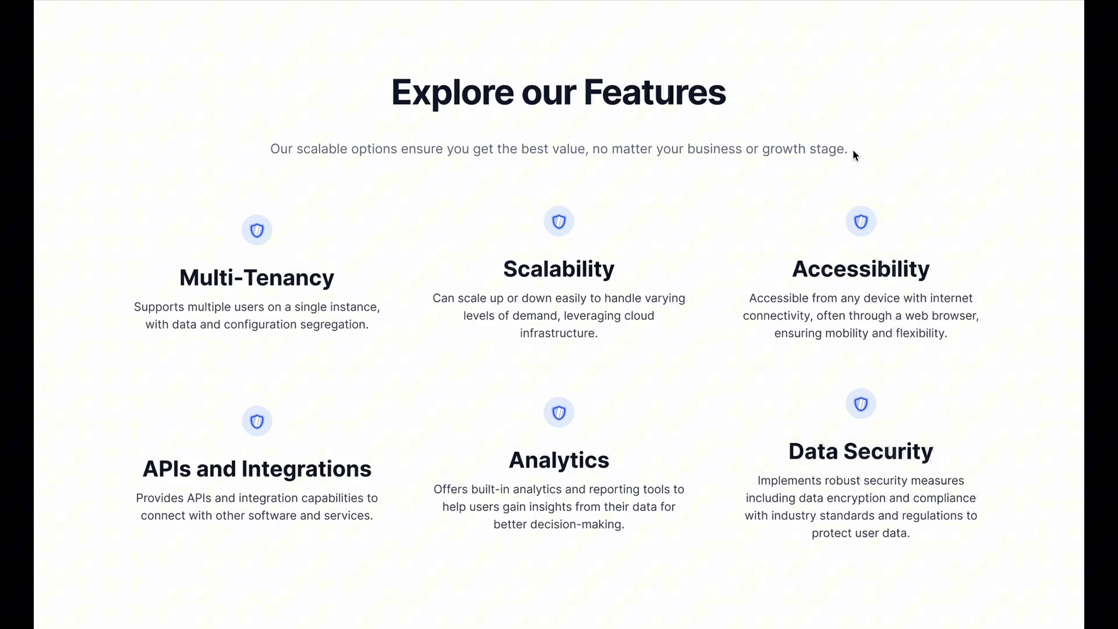
{"action": "scroll", "coordinate": [852, 149], "scroll_direction": "up", "scroll_amount": 10}
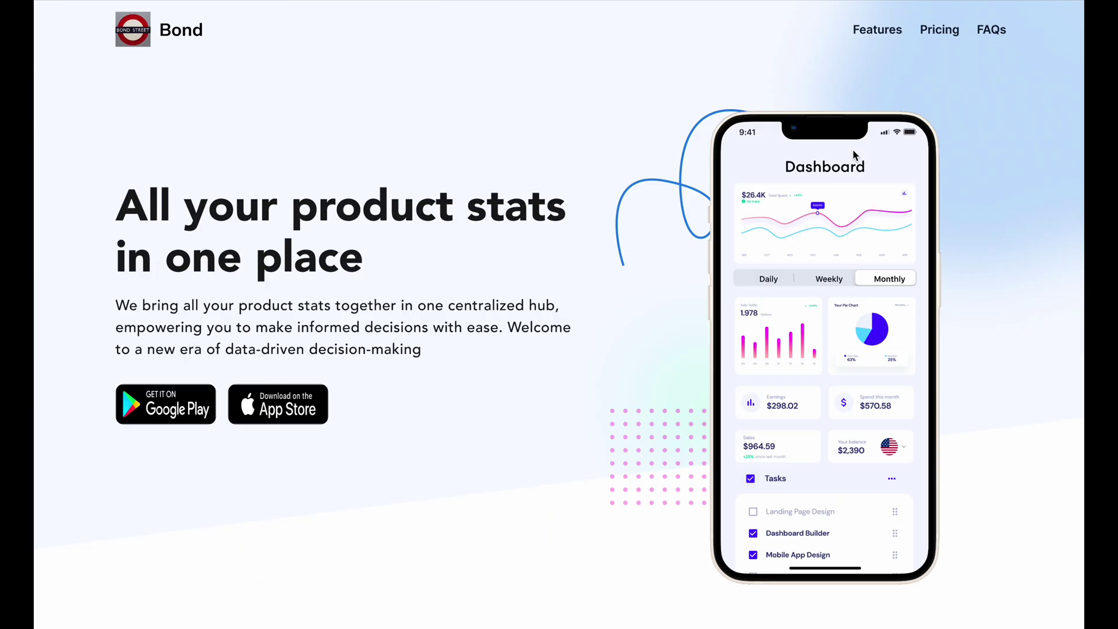
{"action": "left_click", "coordinate": [930, 31]}
{"action": "scroll", "coordinate": [928, 33], "scroll_direction": "up", "scroll_amount": 10}
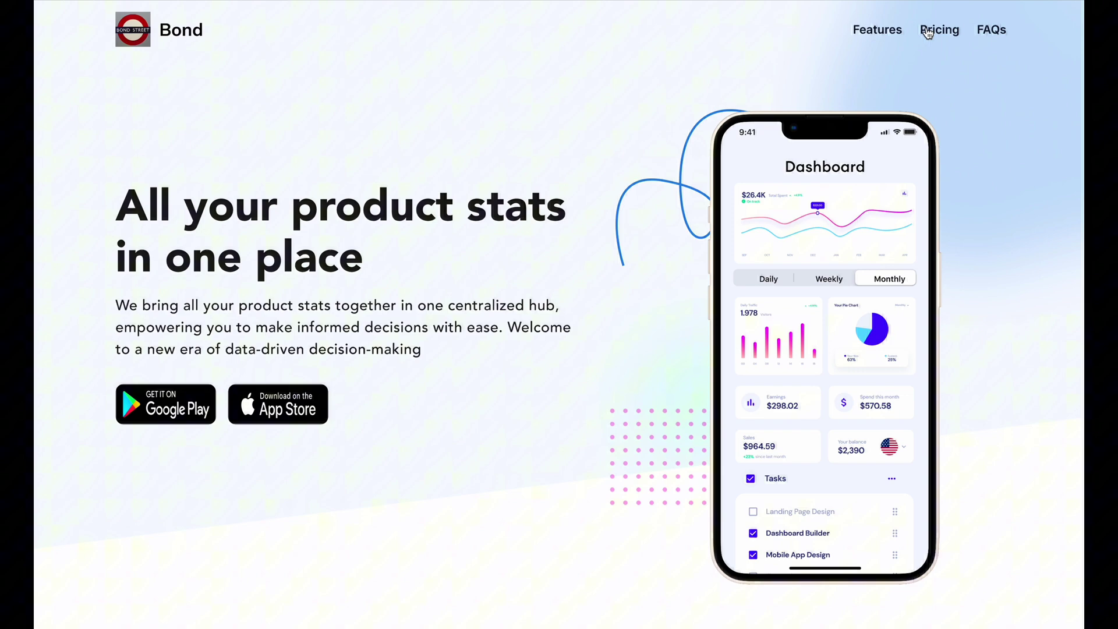
{"action": "left_click", "coordinate": [986, 36]}
{"action": "scroll", "coordinate": [906, 145], "scroll_direction": "up", "scroll_amount": 3}
{"action": "scroll", "coordinate": [905, 146], "scroll_direction": "up", "scroll_amount": 10}
Test the Features nav link once more and scroll back through the page
{"action": "left_click", "coordinate": [866, 40]}
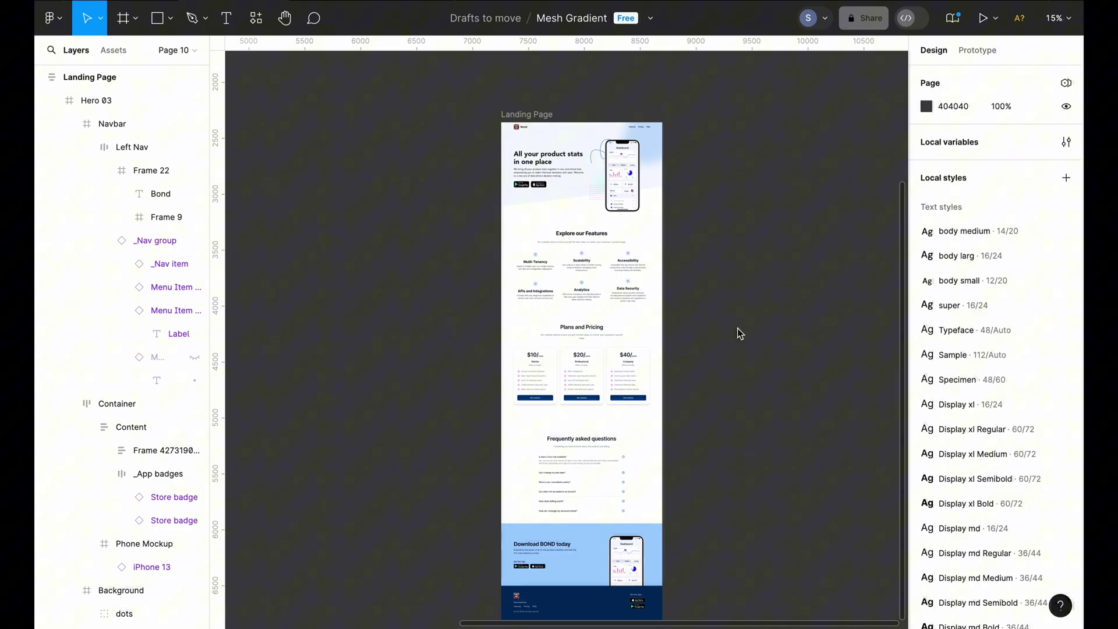
{"action": "scroll", "coordinate": [740, 333], "scroll_direction": "up", "scroll_amount": 2}
{"action": "scroll", "coordinate": [740, 333], "scroll_direction": "up", "scroll_amount": 3}
{"action": "scroll", "coordinate": [740, 333], "scroll_direction": "up", "scroll_amount": 3}
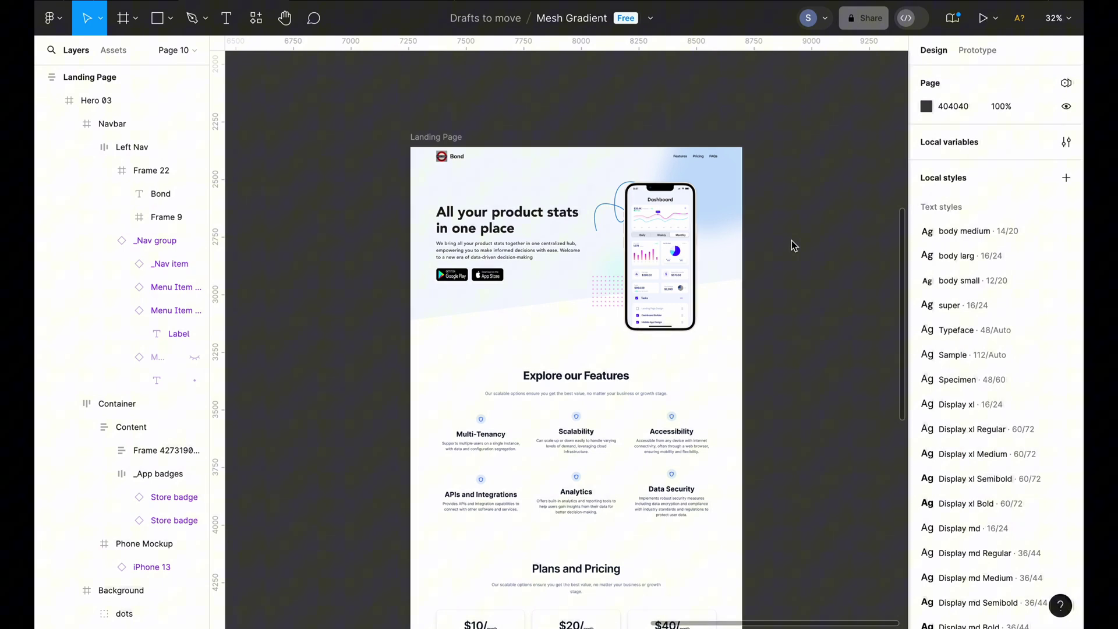
{"action": "scroll", "coordinate": [791, 240], "scroll_direction": "up", "scroll_amount": 3}
{"action": "scroll", "coordinate": [823, 208], "scroll_direction": "up", "scroll_amount": 3}
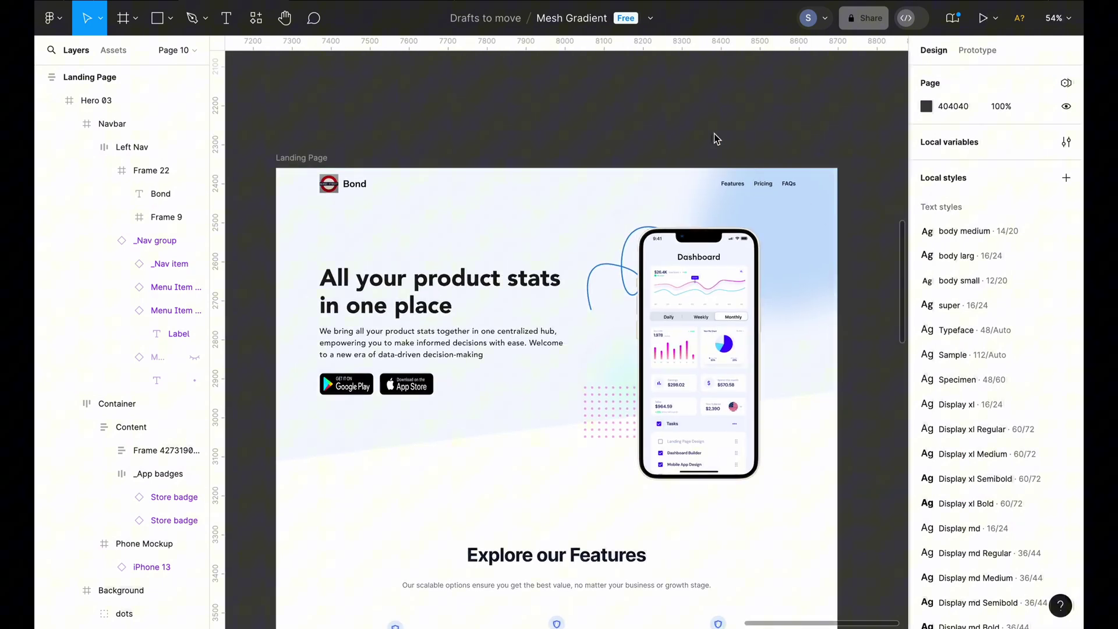
{"action": "scroll", "coordinate": [714, 134], "scroll_direction": "down", "scroll_amount": 2}
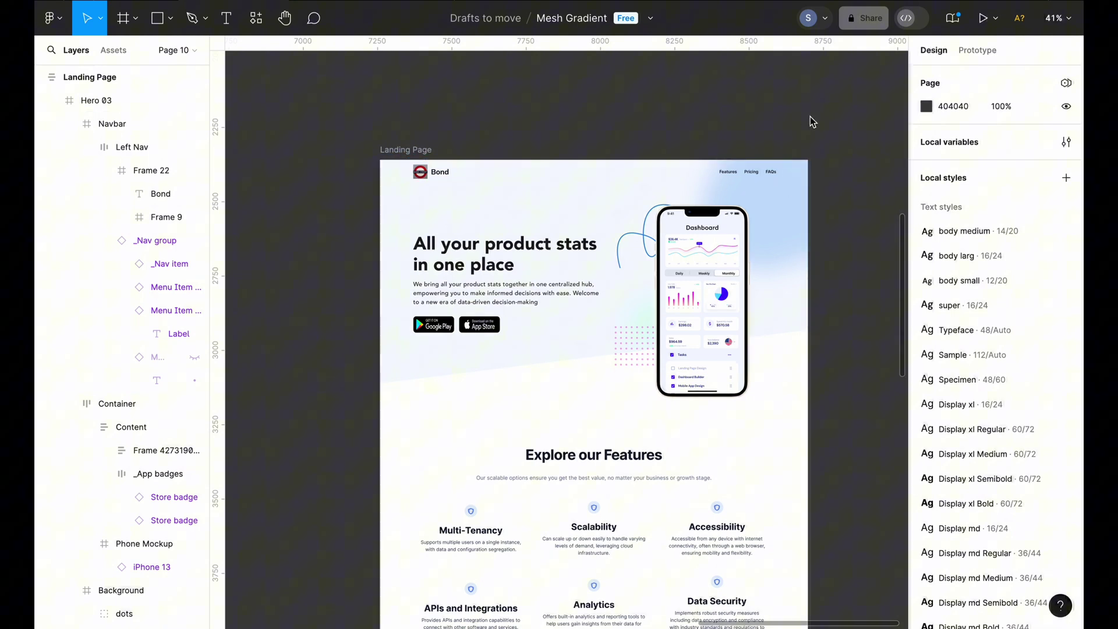
In Prototype mode, drag the Features nav link's connection onto the Explore our Features section
{"action": "left_click", "coordinate": [964, 52]}
{"action": "left_click", "coordinate": [725, 175]}
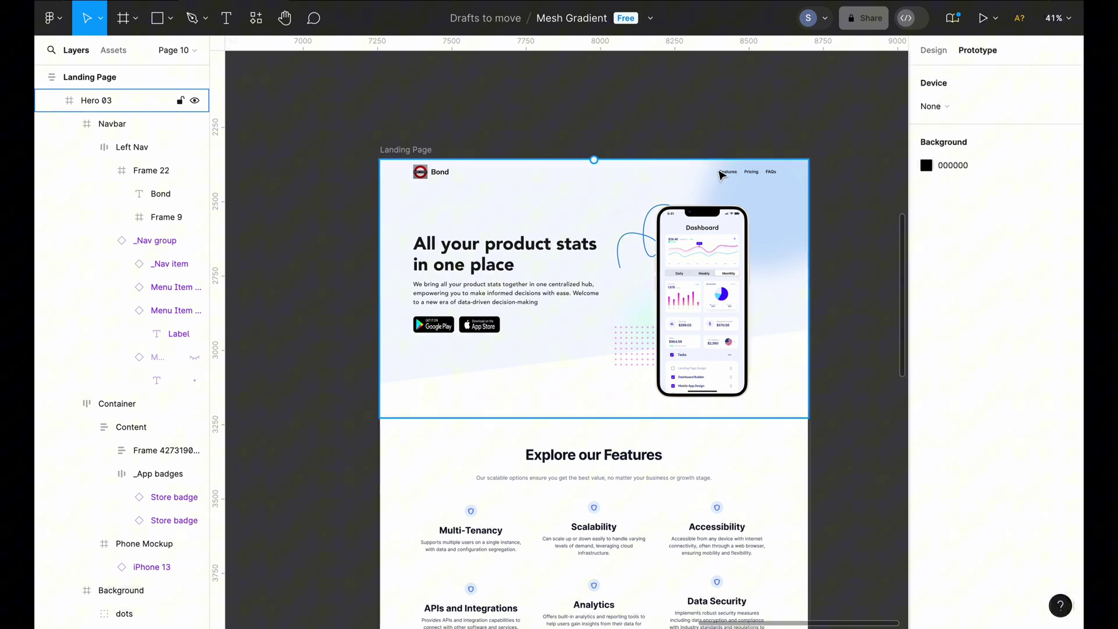
{"action": "left_click", "coordinate": [727, 175]}
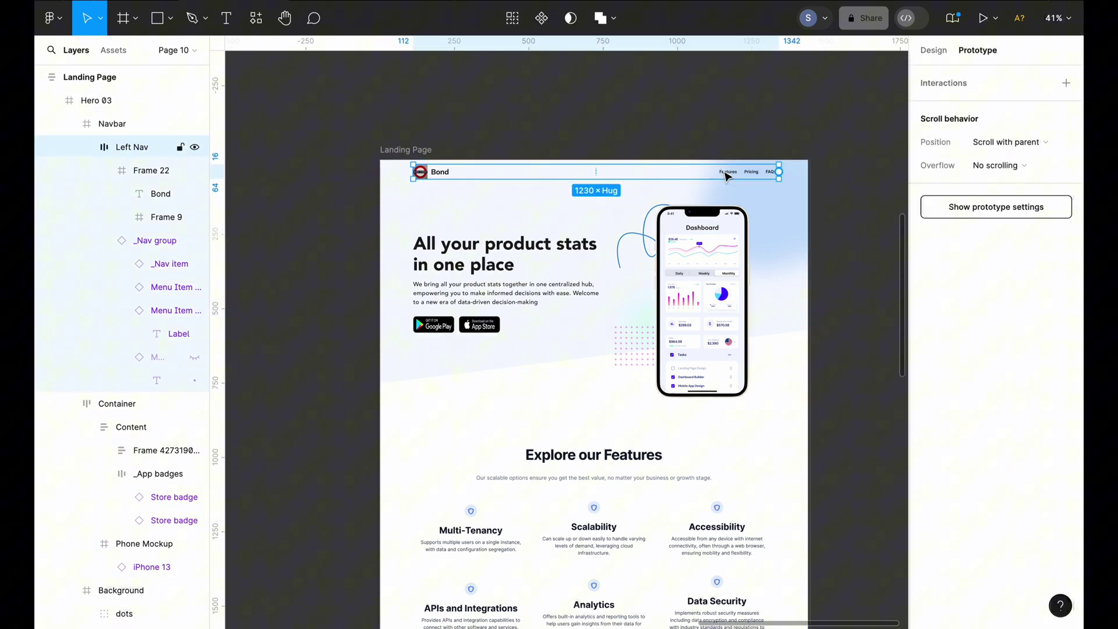
{"action": "left_click", "coordinate": [728, 176]}
{"action": "left_click", "coordinate": [729, 176]}
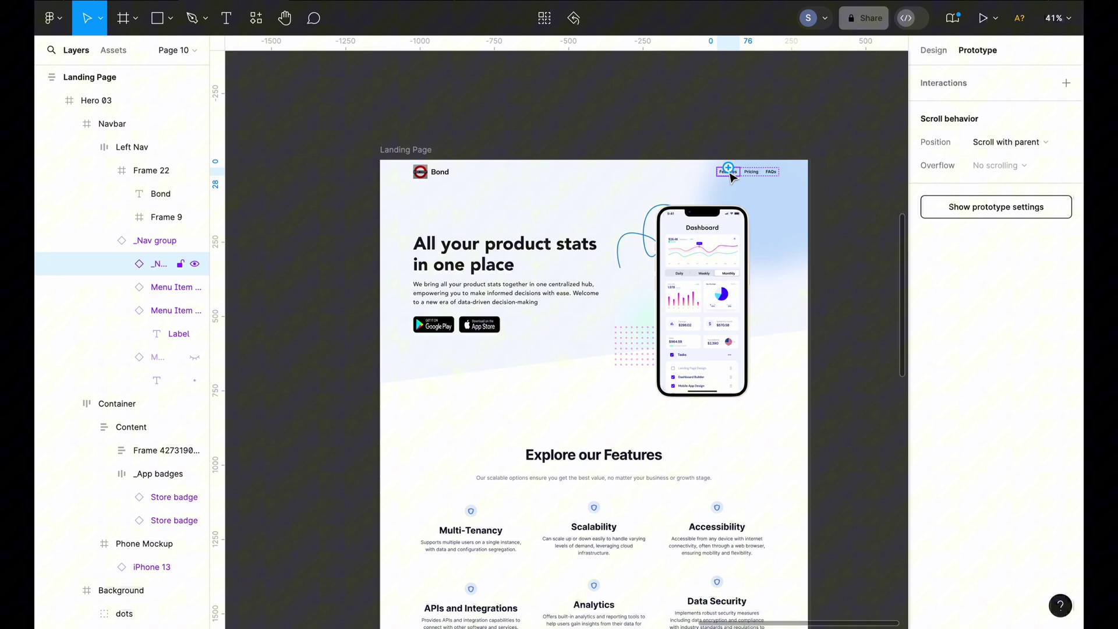
{"action": "scroll", "coordinate": [729, 174], "scroll_direction": "down", "scroll_amount": 3, "text": "ctrl"}
{"action": "scroll", "coordinate": [716, 149], "scroll_direction": "down", "scroll_amount": 2, "text": "ctrl"}
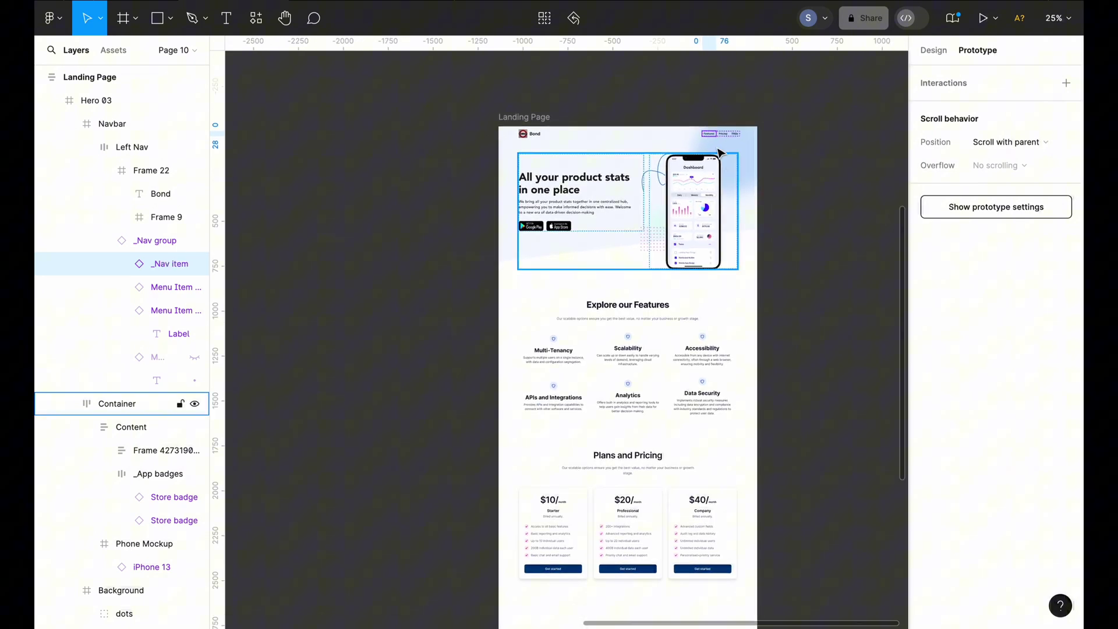
{"action": "left_click_drag", "start_coordinate": [710, 139], "coordinate": [636, 303]}
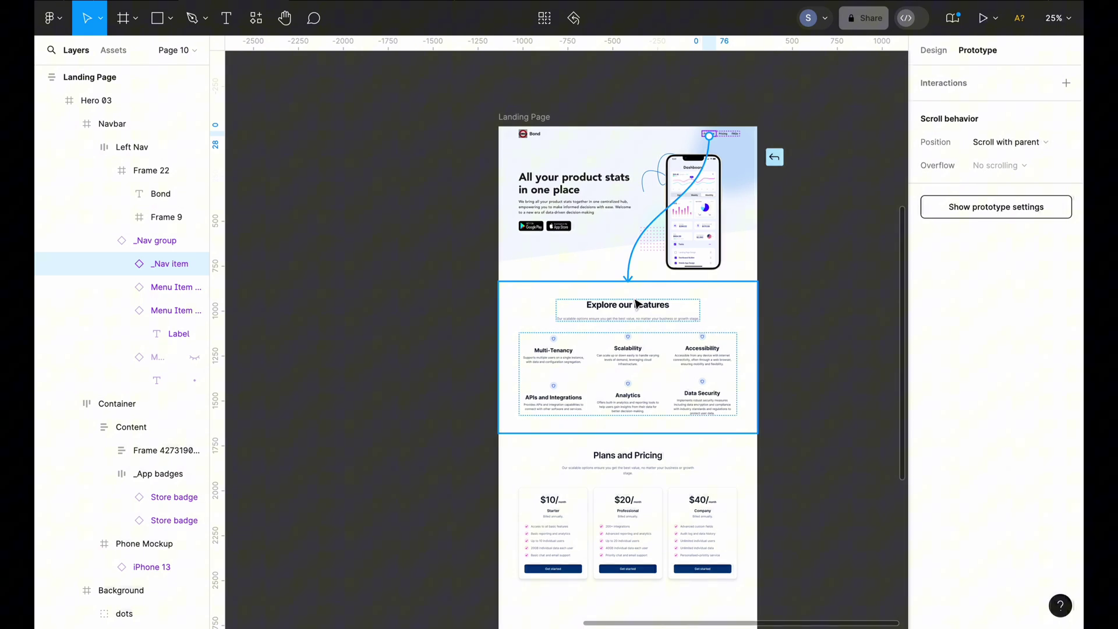
Connect the Features link to its section, keeping On click and Scroll to Features
{"action": "left_click_drag", "start_coordinate": [636, 303], "coordinate": [636, 304]}
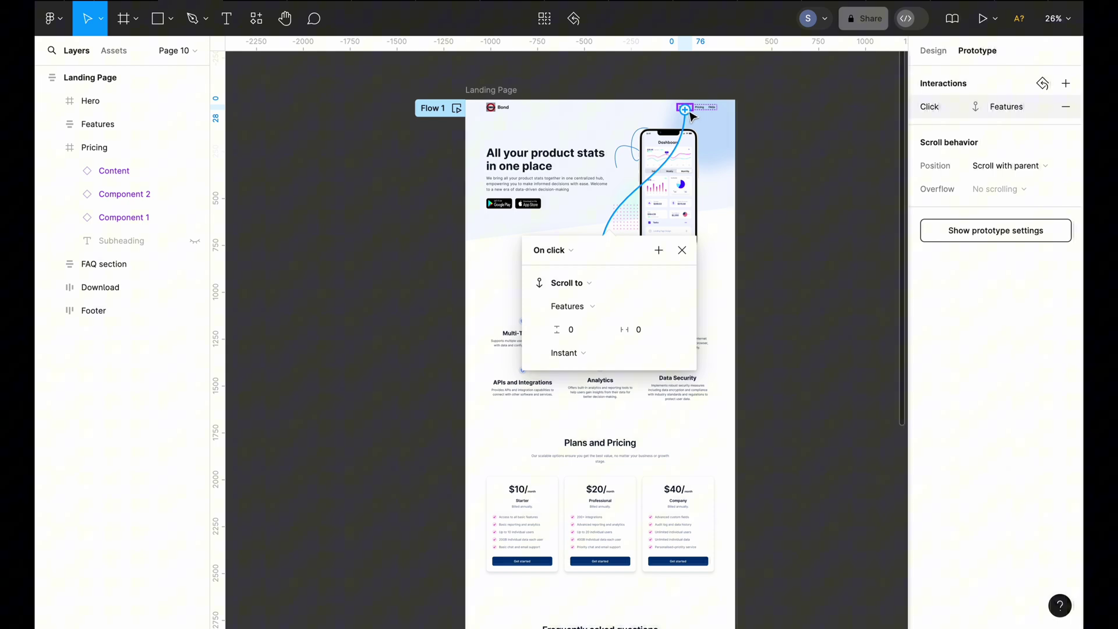
{"action": "left_click", "coordinate": [570, 253]}
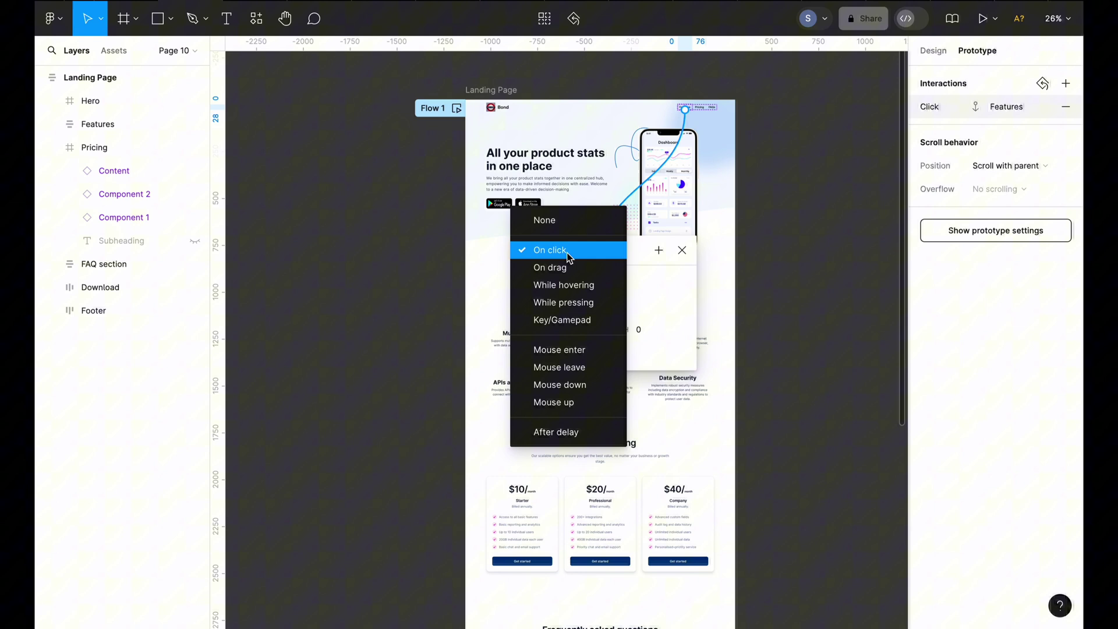
{"action": "left_click", "coordinate": [568, 256]}
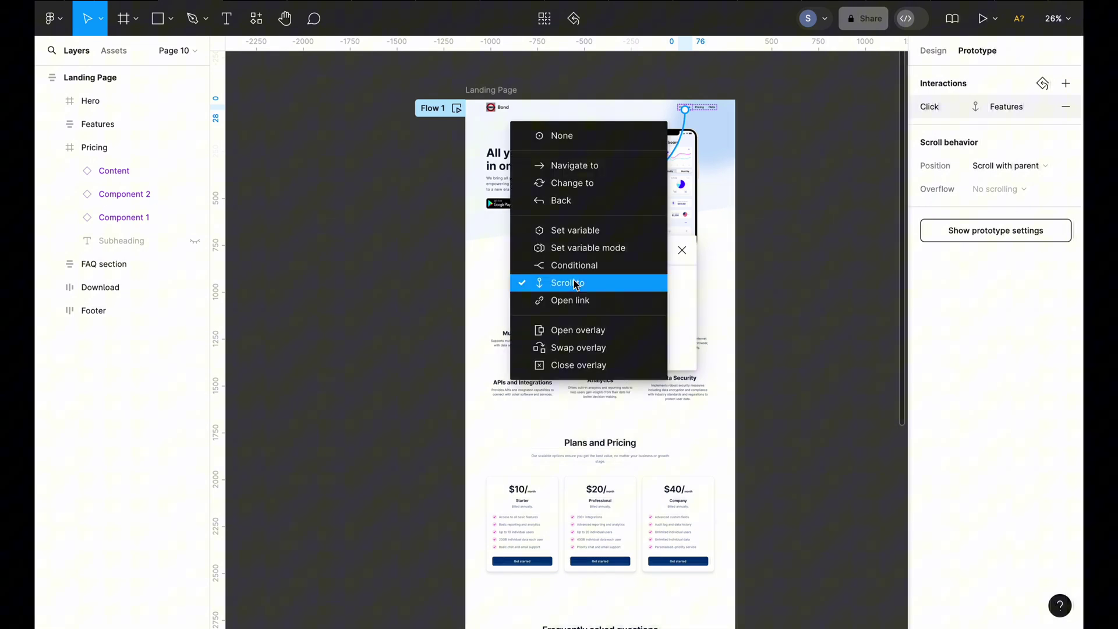
{"action": "left_click", "coordinate": [574, 282]}
{"action": "left_click", "coordinate": [571, 283]}
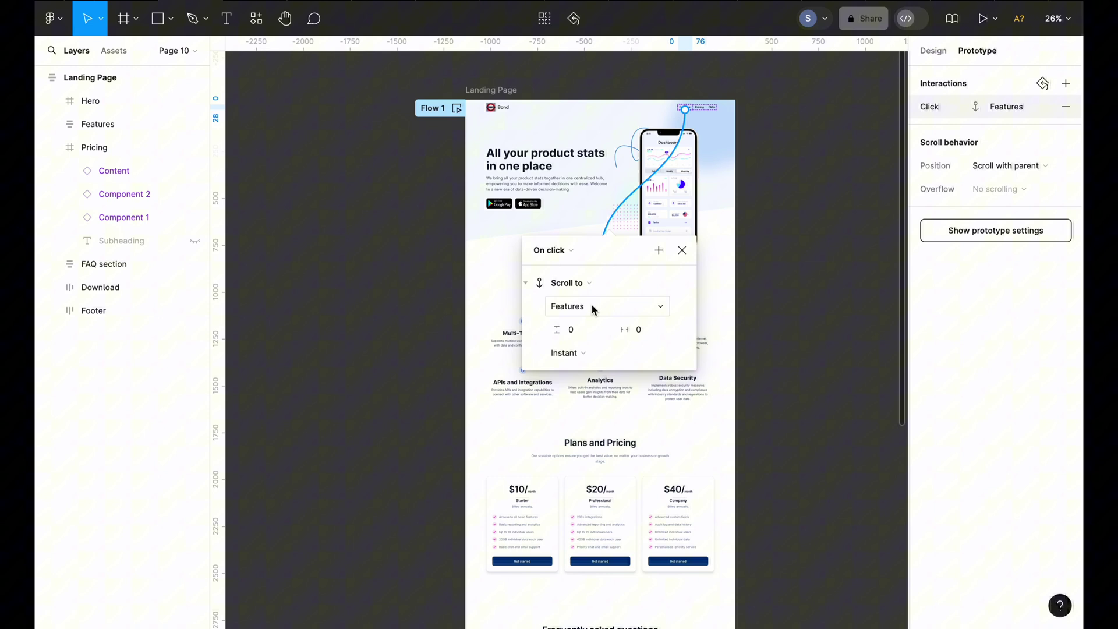
{"action": "left_click", "coordinate": [593, 307]}
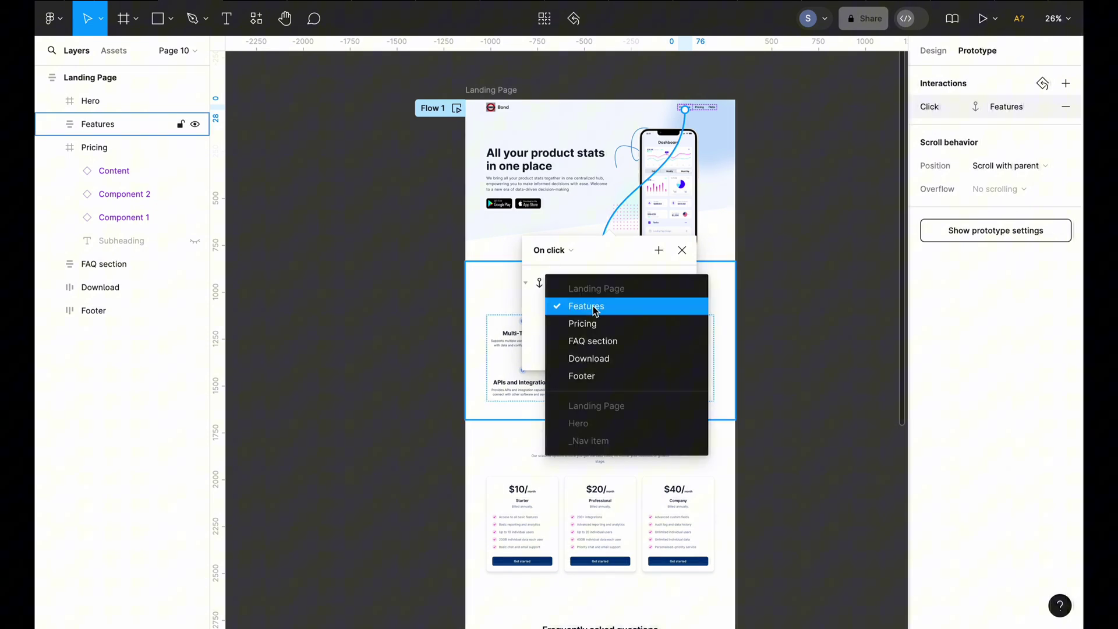
{"action": "left_click", "coordinate": [595, 309]}
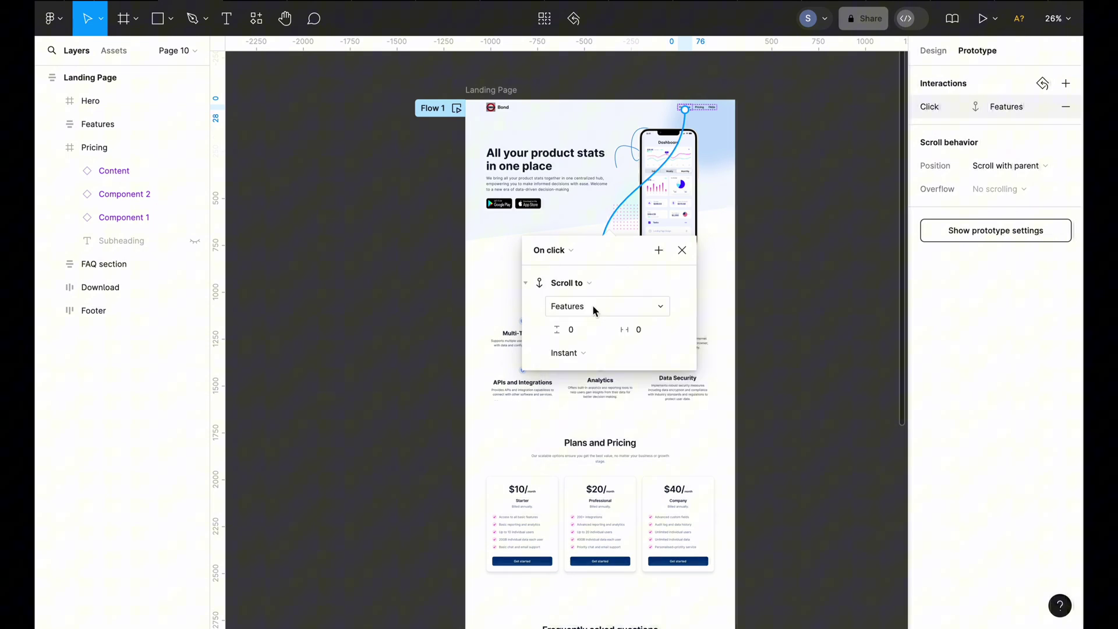
Change the Features scroll transition from Instant to Animate with Ease out
{"action": "left_click", "coordinate": [591, 353]}
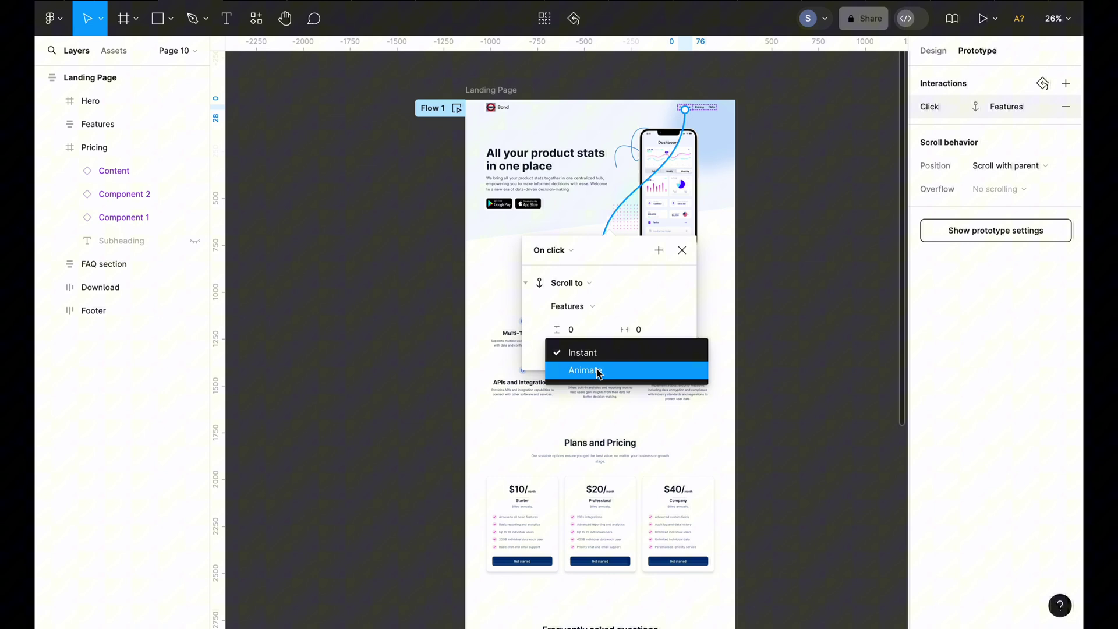
{"action": "left_click", "coordinate": [598, 370]}
{"action": "left_click", "coordinate": [598, 376]}
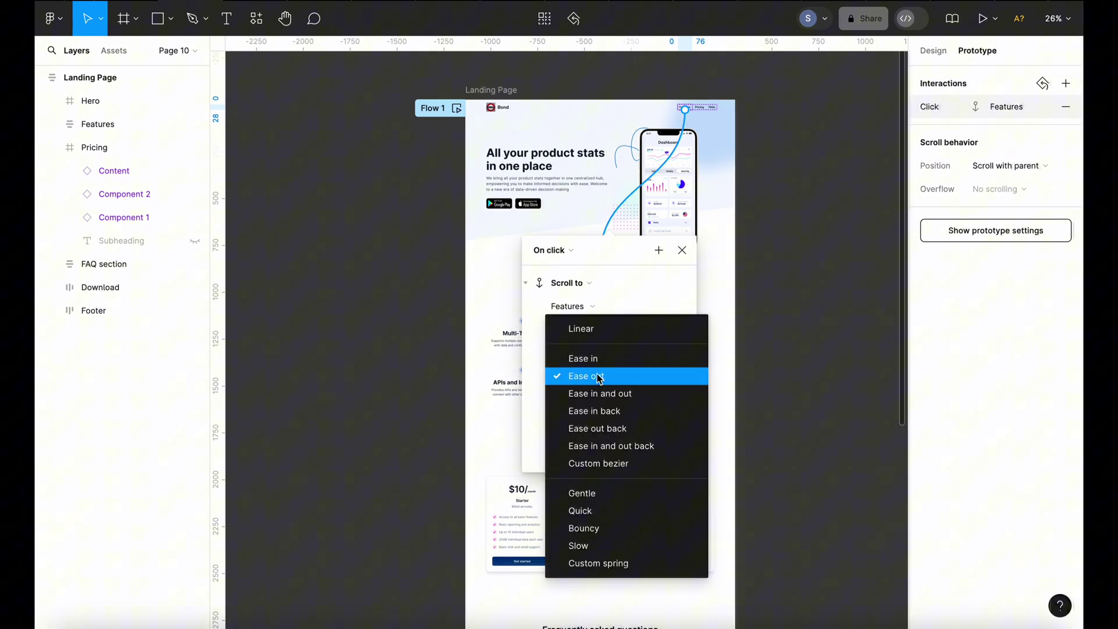
{"action": "left_click", "coordinate": [599, 378]}
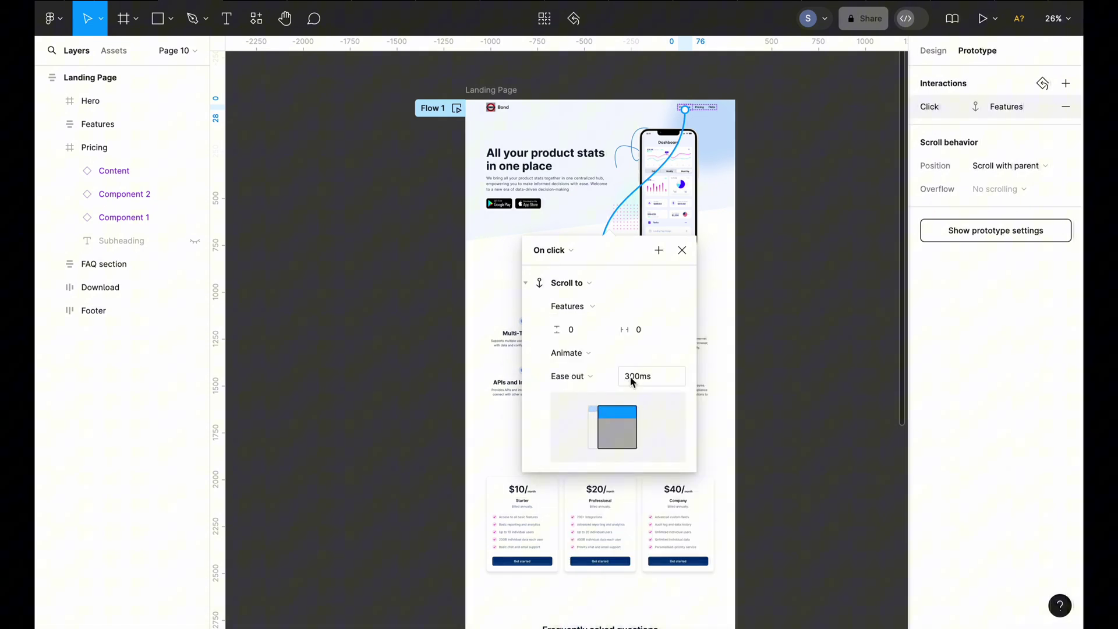
{"action": "left_click", "coordinate": [796, 289]}
{"action": "left_click", "coordinate": [740, 103]}
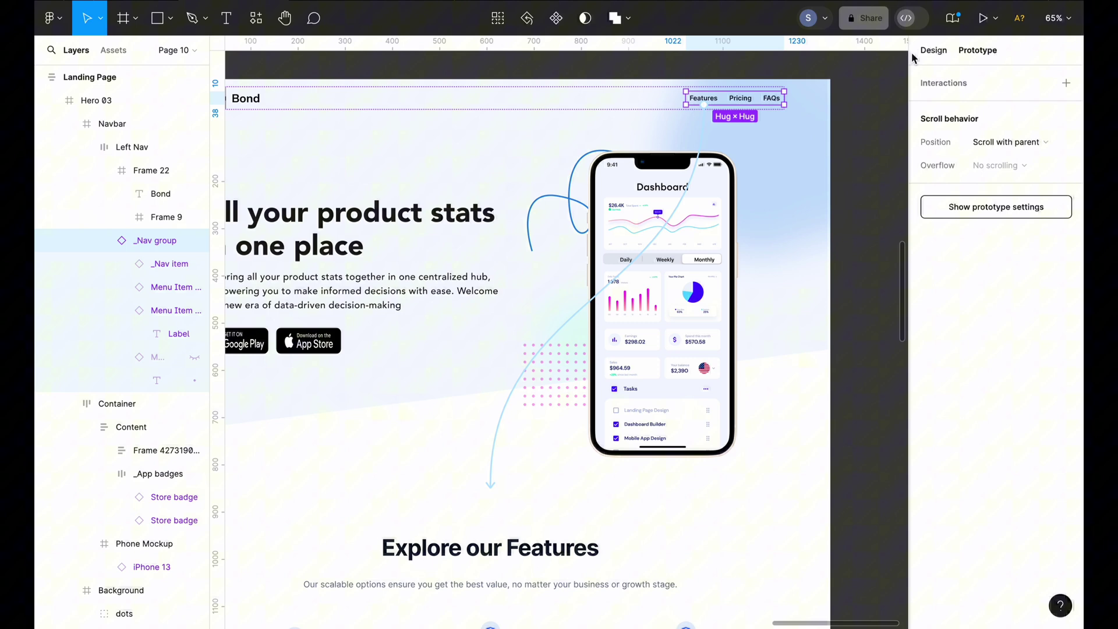
Link the Pricing nav link to scroll to the Plans and Pricing section
{"action": "left_click", "coordinate": [932, 50]}
{"action": "double_click", "coordinate": [740, 100]}
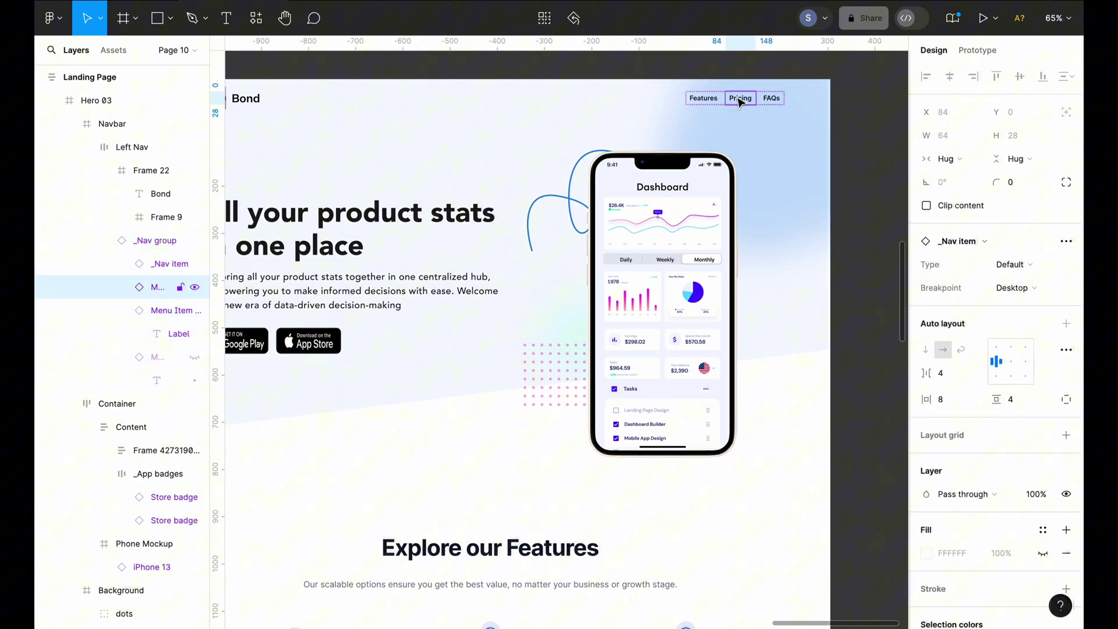
{"action": "left_click", "coordinate": [971, 50]}
{"action": "mouse_move", "coordinate": [739, 99]}
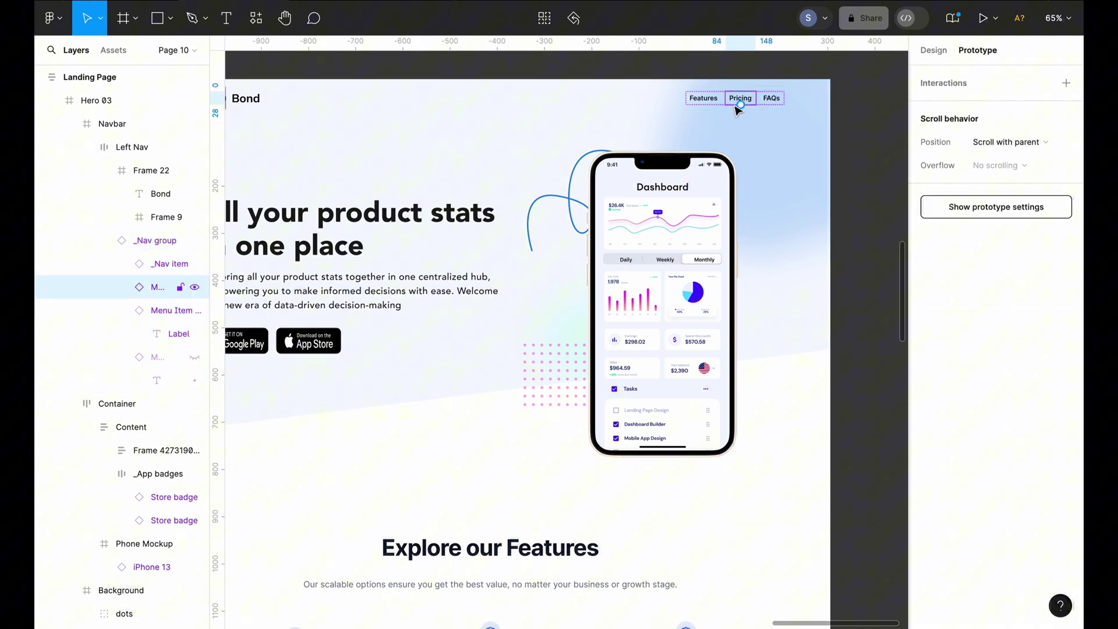
{"action": "scroll", "coordinate": [738, 109], "scroll_direction": "down", "scroll_amount": 5}
{"action": "scroll", "coordinate": [739, 109], "scroll_direction": "down", "scroll_amount": 2}
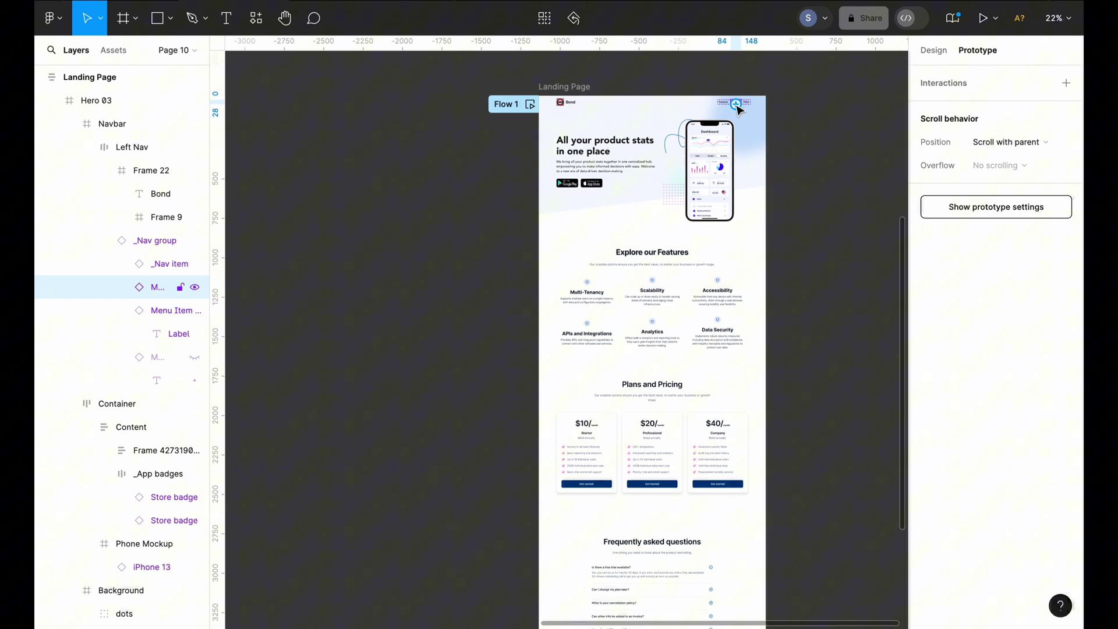
{"action": "mouse_move", "coordinate": [737, 104]}
{"action": "left_mouse_down"}
{"action": "mouse_move", "coordinate": [708, 270]}
{"action": "mouse_move", "coordinate": [664, 374]}
{"action": "left_mouse_up"}
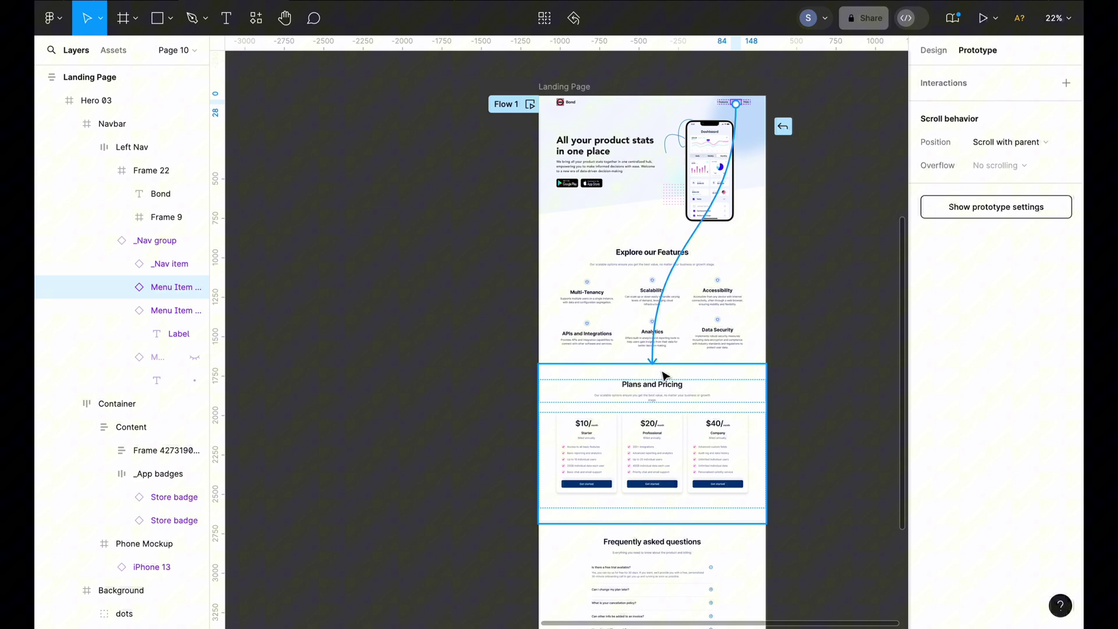
{"action": "left_click_drag", "start_coordinate": [664, 376], "coordinate": [664, 375]}
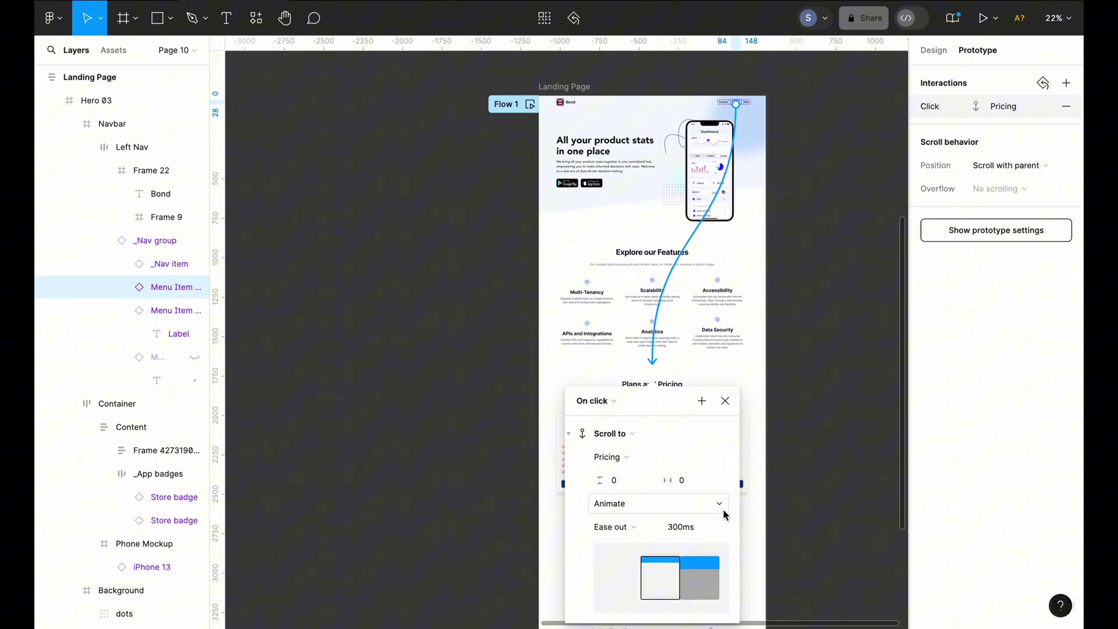
{"action": "left_click", "coordinate": [798, 364]}
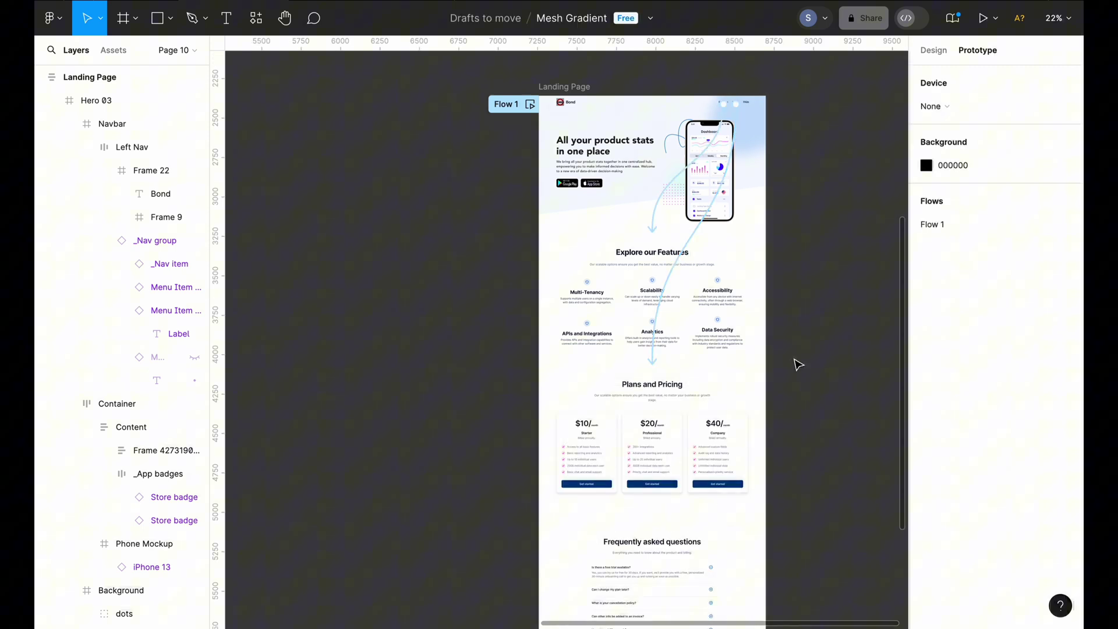
Drill through the navbar's left nav row to select the FAQs menu item
{"action": "scroll", "coordinate": [812, 134], "scroll_direction": "up", "scroll_amount": 3}
{"action": "left_click", "coordinate": [728, 81]}
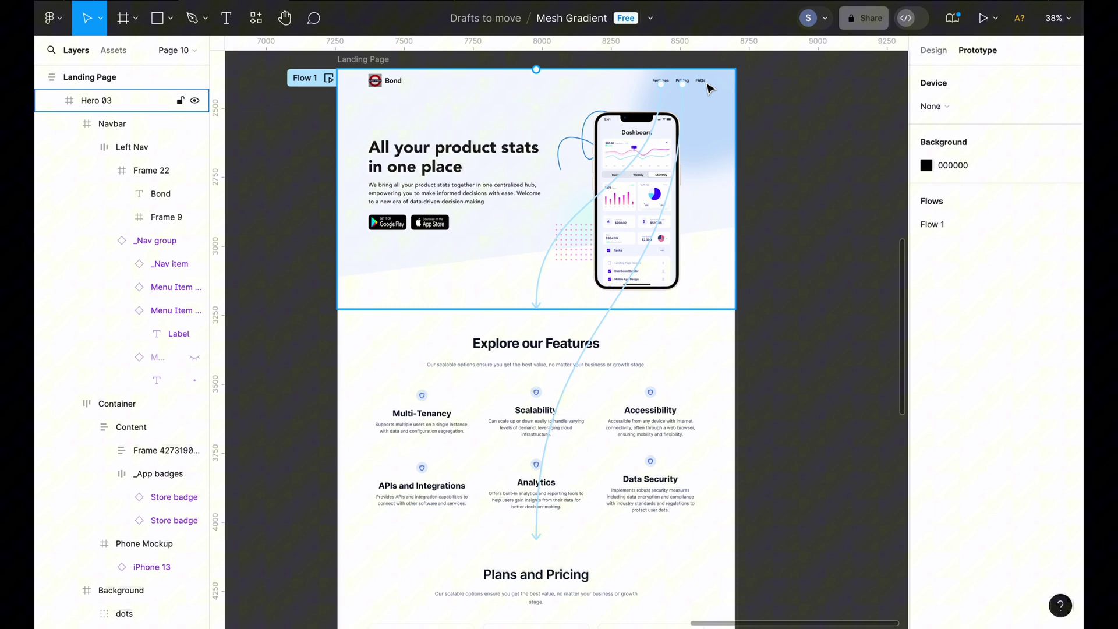
{"action": "double_click", "coordinate": [698, 83]}
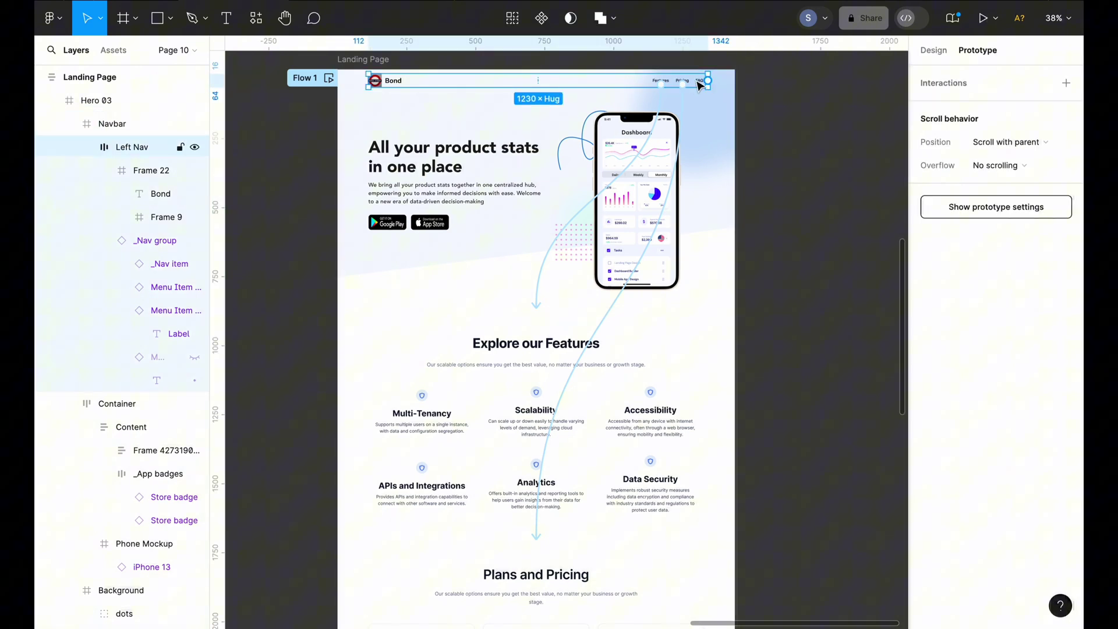
{"action": "double_click", "coordinate": [699, 85]}
Link the FAQs menu item to the FAQ section with an Animate, Ease out scroll
{"action": "scroll", "coordinate": [700, 84], "scroll_direction": "down", "scroll_amount": 3}
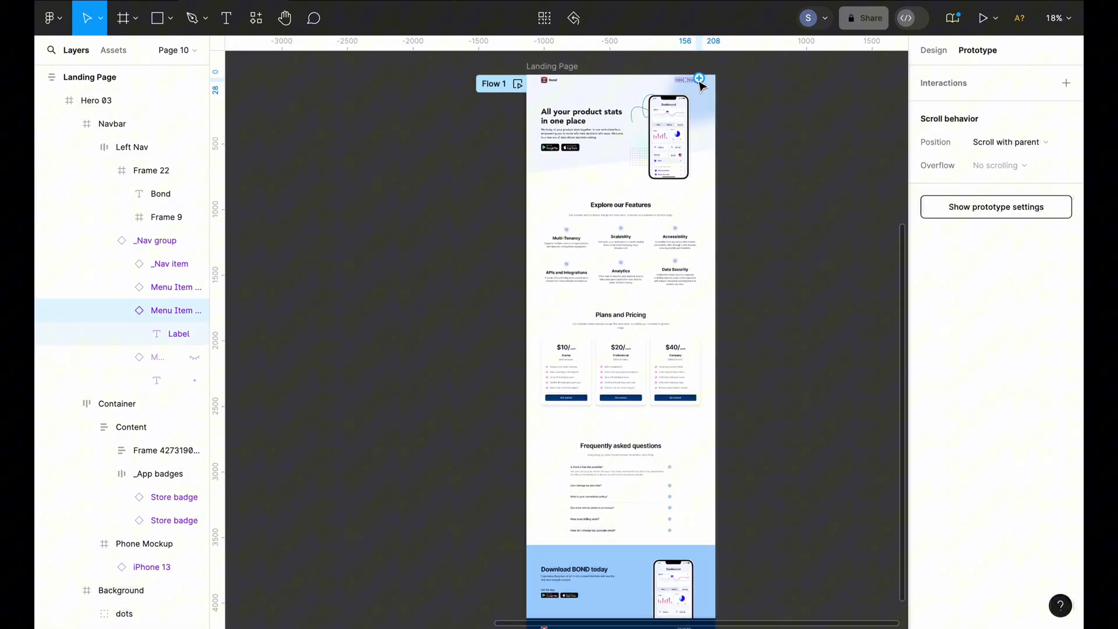
{"action": "scroll", "coordinate": [700, 84], "scroll_direction": "down", "scroll_amount": 3}
{"action": "left_click_drag", "start_coordinate": [699, 79], "coordinate": [654, 298]}
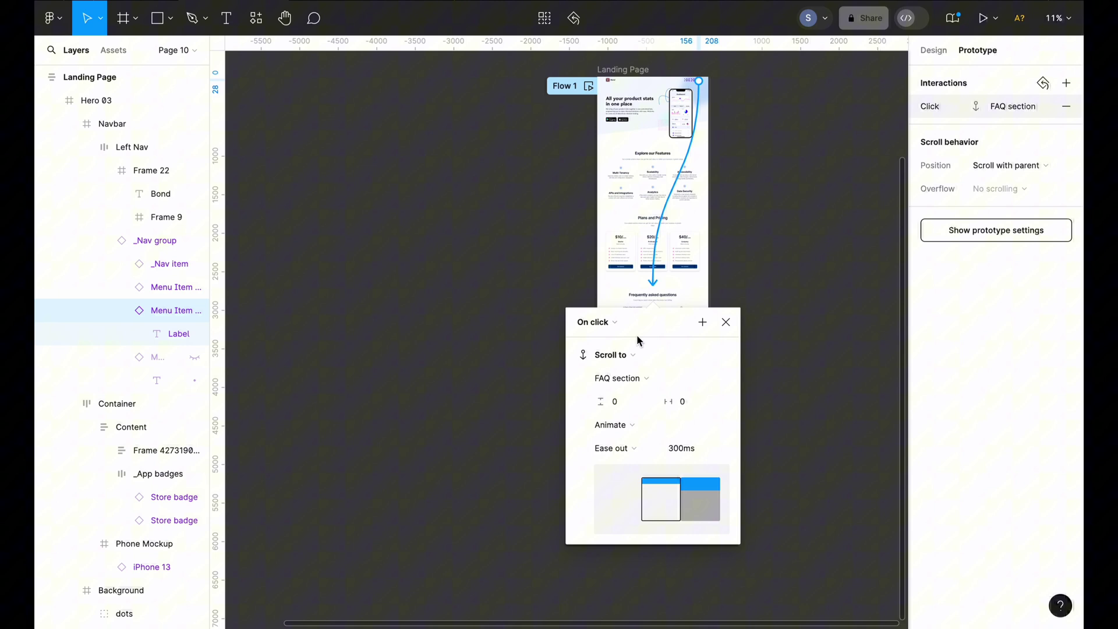
{"action": "left_click", "coordinate": [636, 432]}
{"action": "left_click", "coordinate": [634, 449]}
{"action": "left_click", "coordinate": [633, 449]}
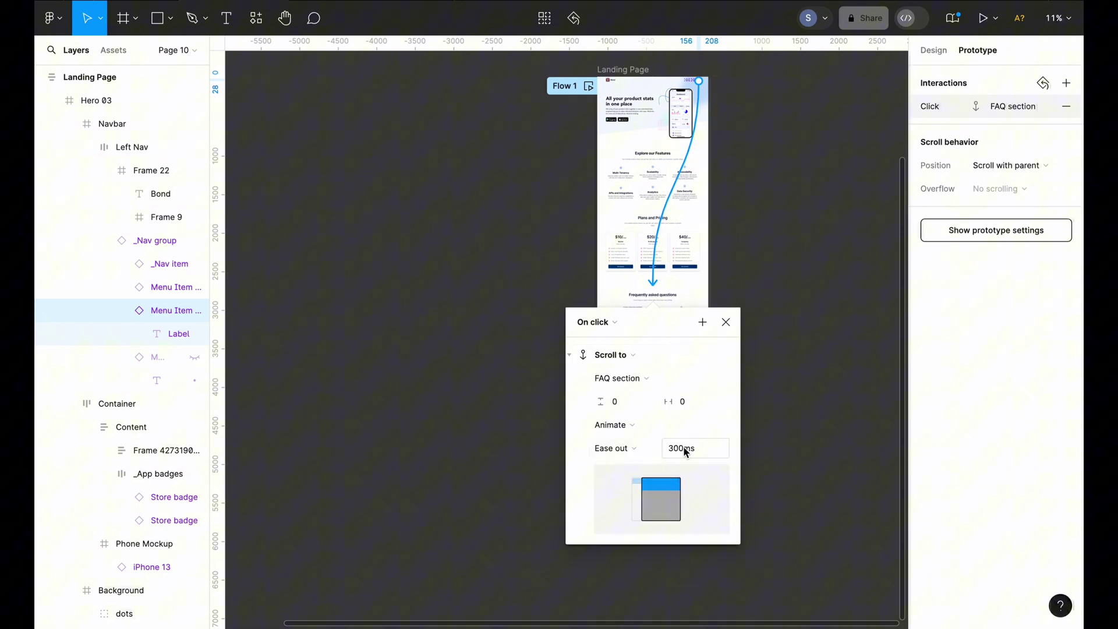
Close the FAQs popup and select the footer's Features text in Prototype mode
{"action": "left_click", "coordinate": [776, 425]}
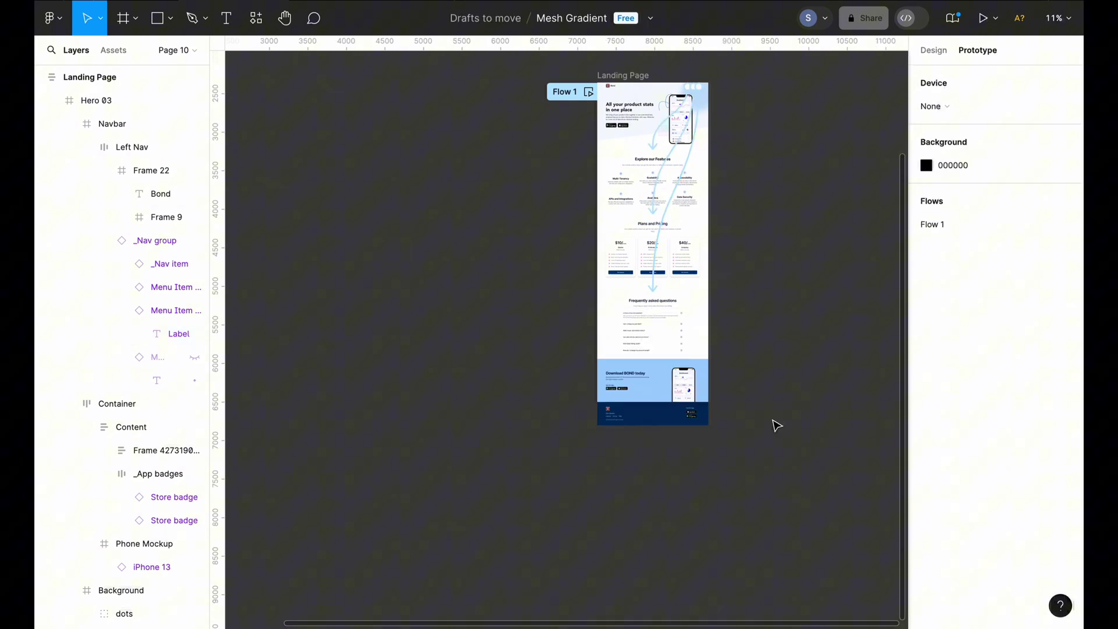
{"action": "scroll", "coordinate": [747, 508], "scroll_direction": "down", "scroll_amount": 1}
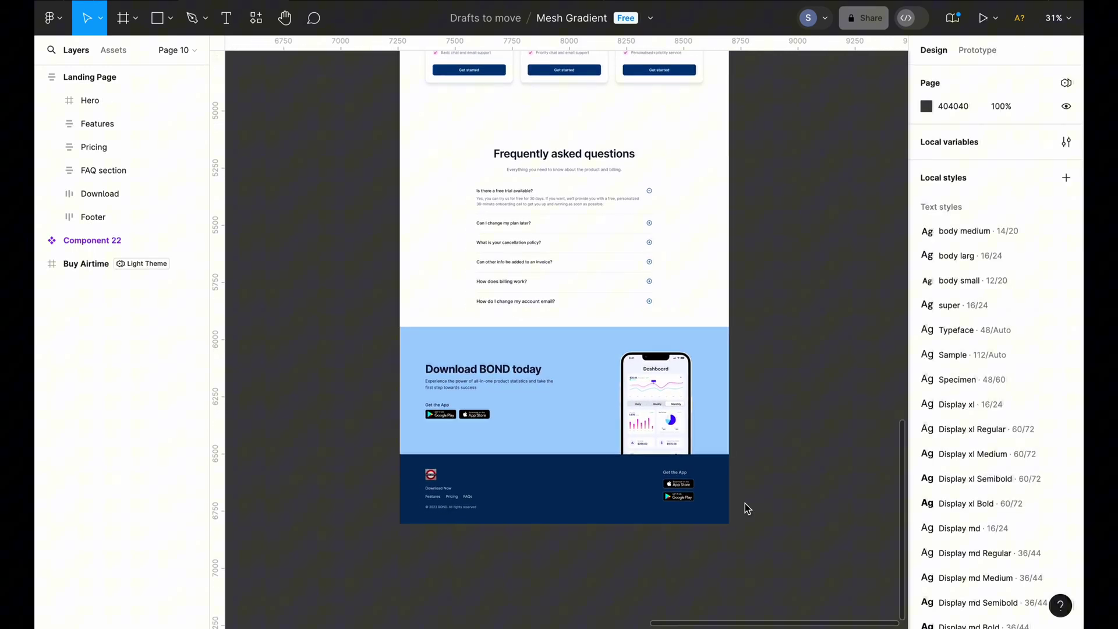
{"action": "scroll", "coordinate": [557, 547], "scroll_direction": "up", "scroll_amount": 2, "text": "ctrl"}
{"action": "scroll", "coordinate": [556, 547], "scroll_direction": "up", "scroll_amount": 2, "text": "ctrl"}
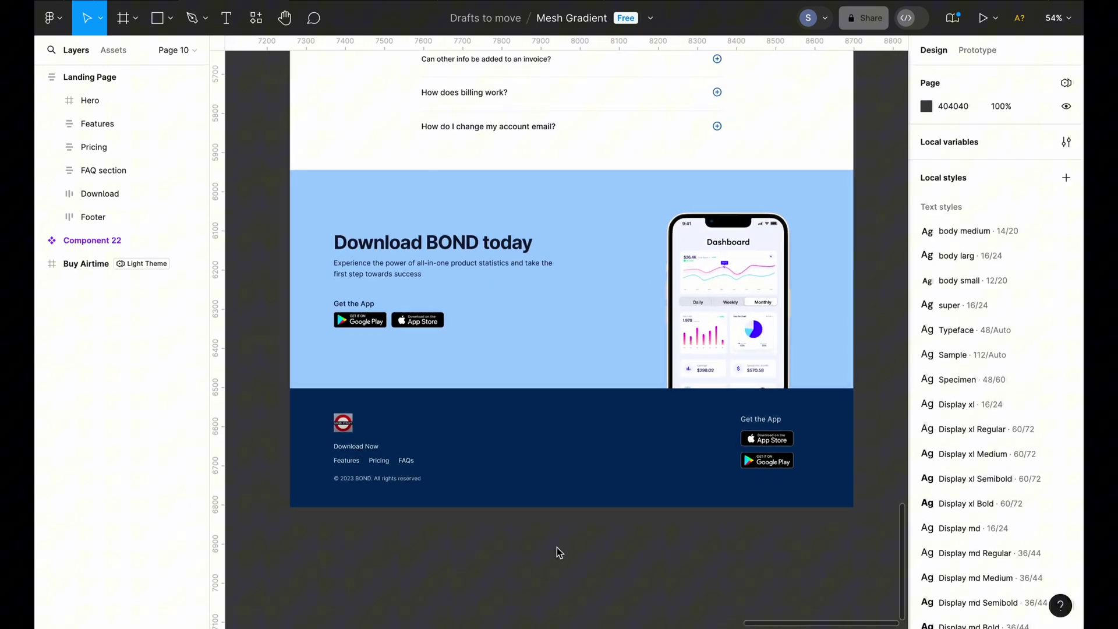
{"action": "scroll", "coordinate": [557, 547], "scroll_direction": "up", "scroll_amount": 1, "text": "ctrl"}
{"action": "left_click", "coordinate": [974, 52]}
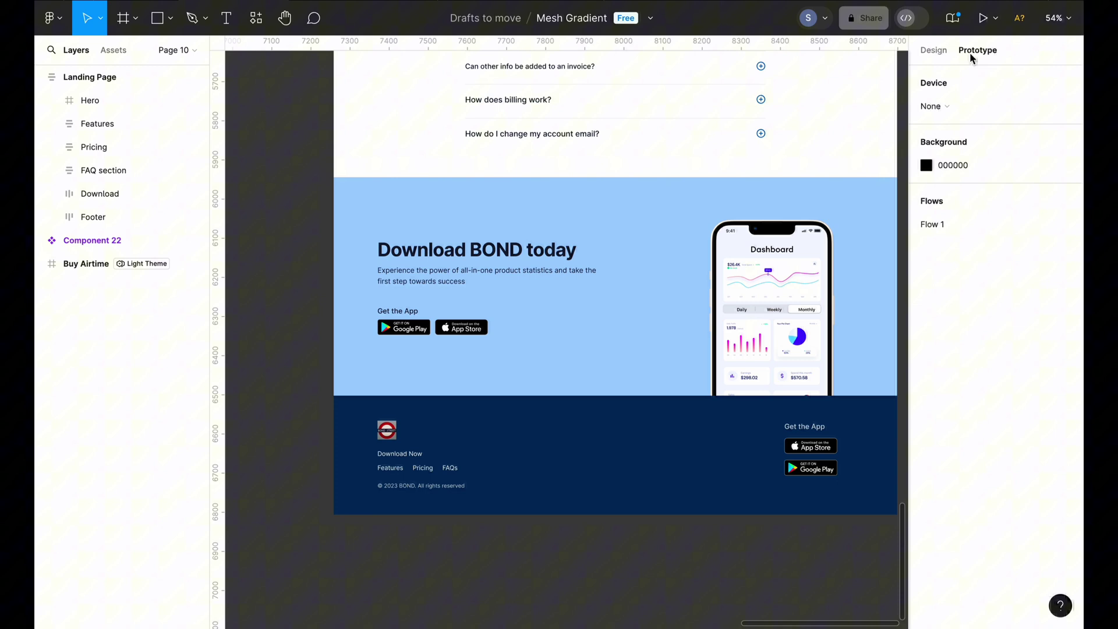
{"action": "left_click", "coordinate": [413, 450]}
{"action": "scroll", "coordinate": [405, 464], "scroll_direction": "up", "scroll_amount": 2, "text": "ctrl"}
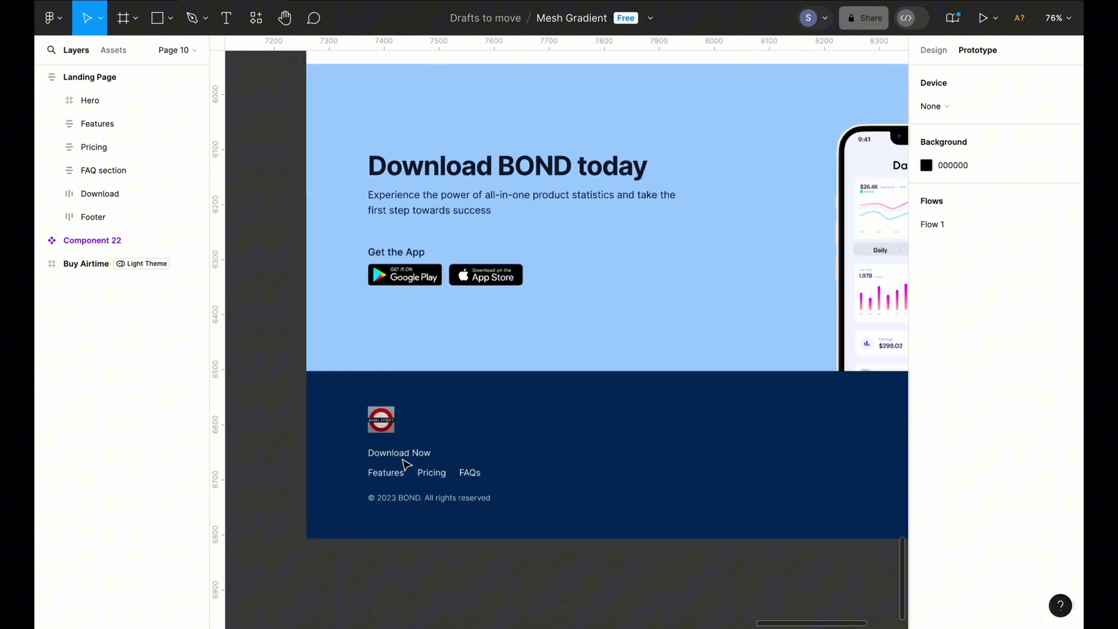
{"action": "double_click", "coordinate": [400, 474]}
{"action": "double_click", "coordinate": [399, 474]}
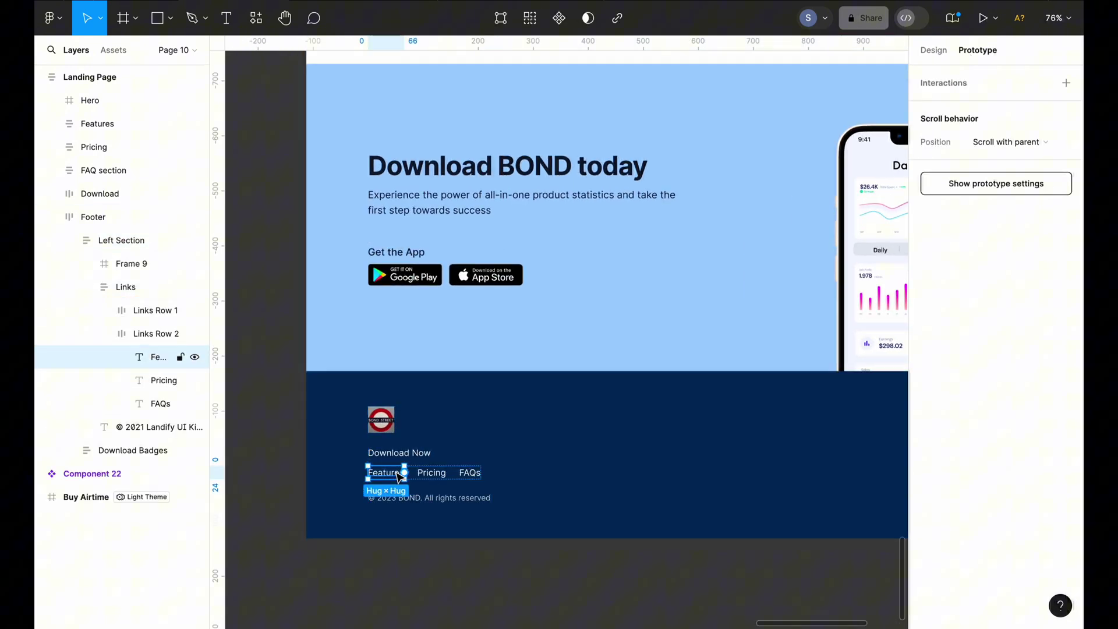
Add an On click interaction scrolling to Features with an Animate transition
{"action": "scroll", "coordinate": [399, 475], "scroll_direction": "down", "scroll_amount": 3, "text": "ctrl"}
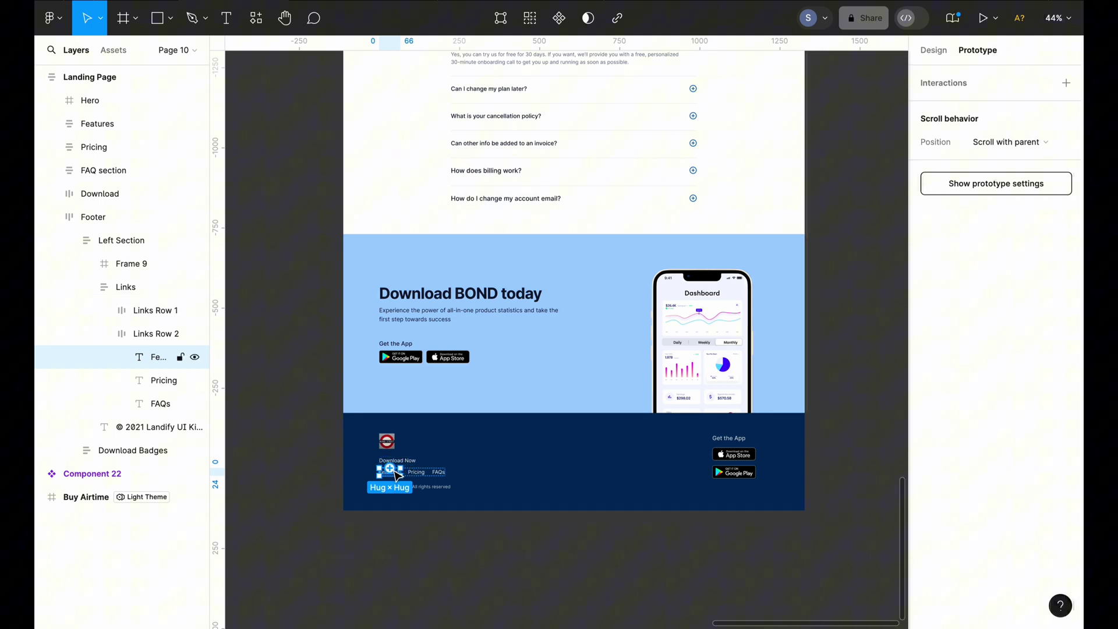
{"action": "scroll", "coordinate": [393, 466], "scroll_direction": "down", "scroll_amount": 5, "text": "ctrl"}
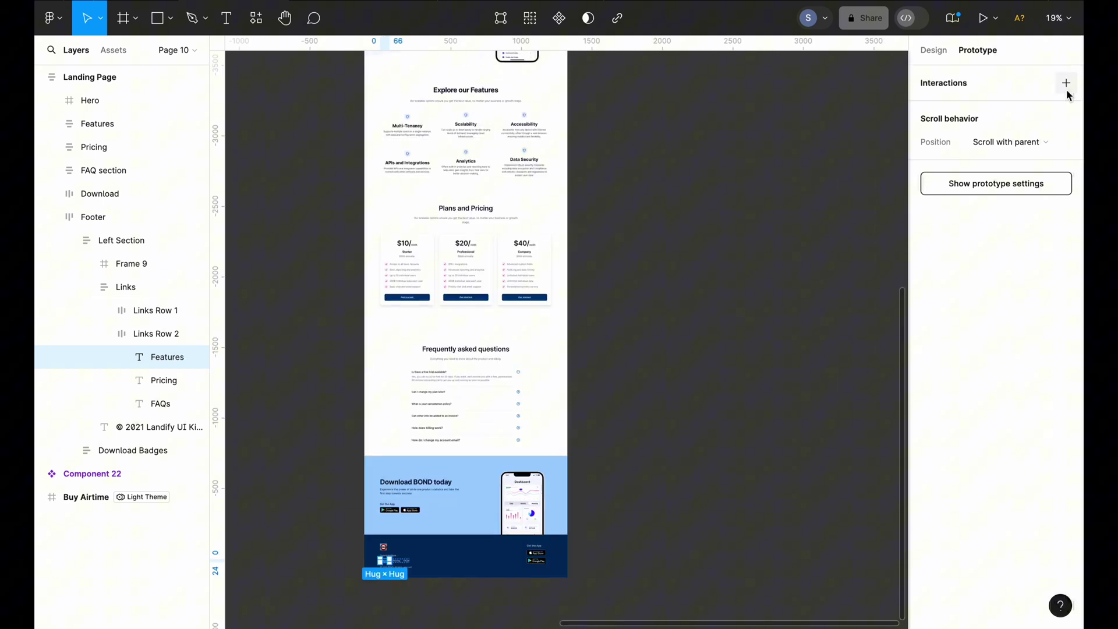
{"action": "left_click", "coordinate": [1065, 84]}
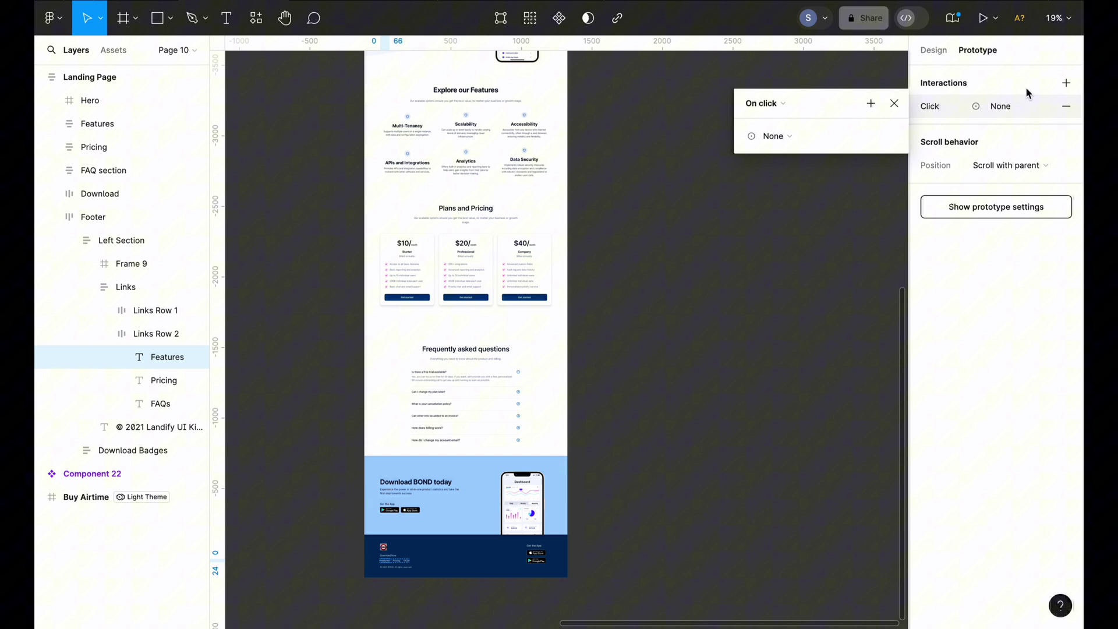
{"action": "left_click", "coordinate": [781, 105]}
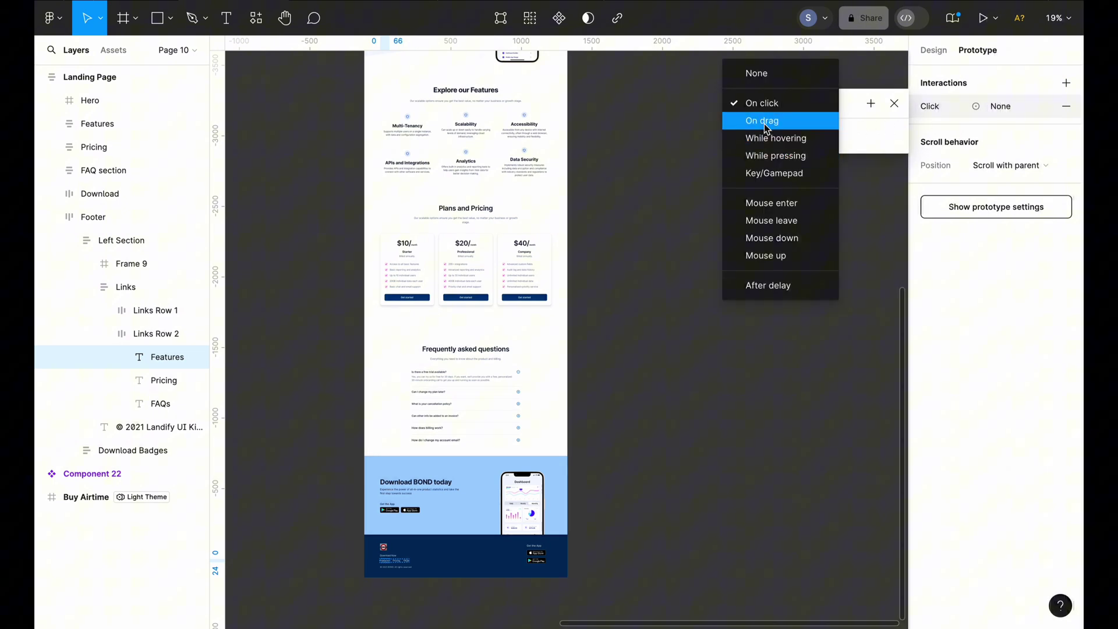
{"action": "left_click", "coordinate": [763, 104]}
{"action": "left_click", "coordinate": [789, 137]}
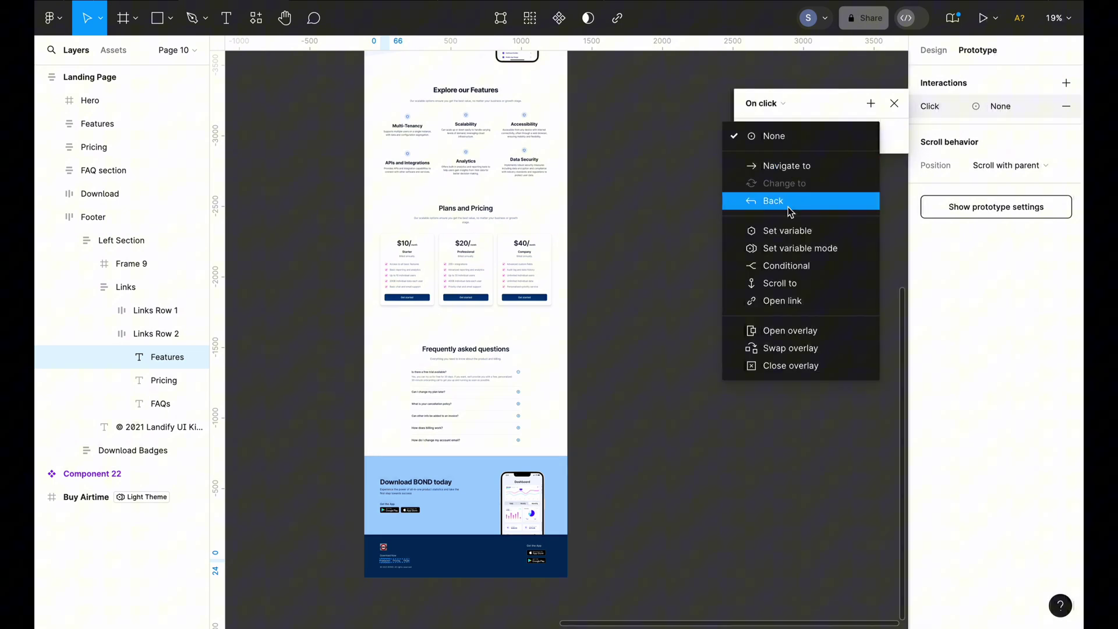
{"action": "left_click", "coordinate": [793, 283]}
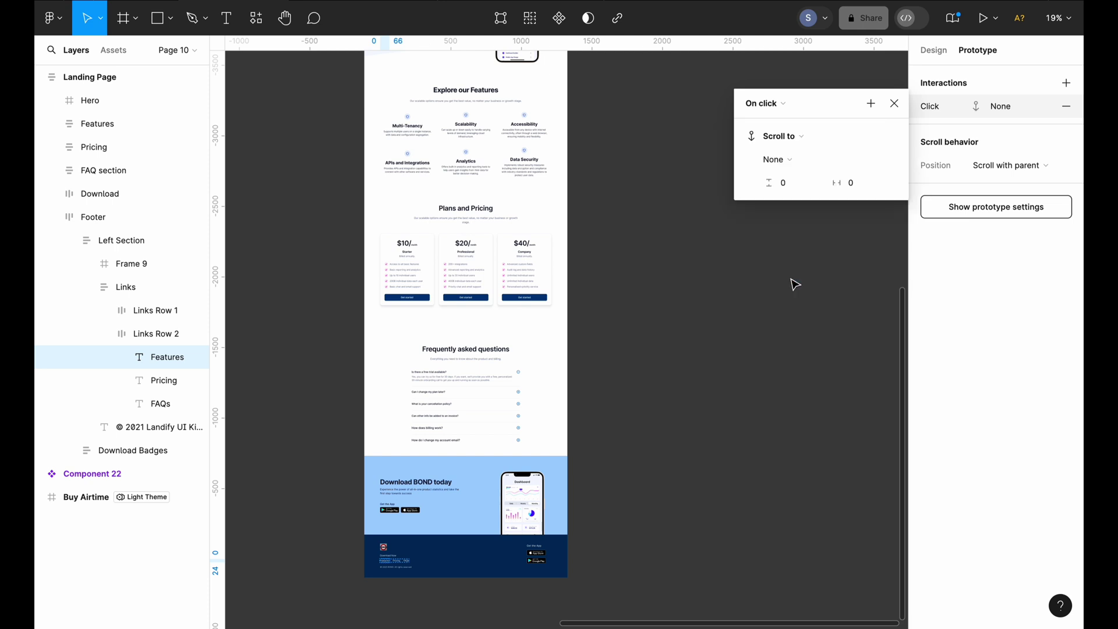
{"action": "left_click", "coordinate": [789, 161]}
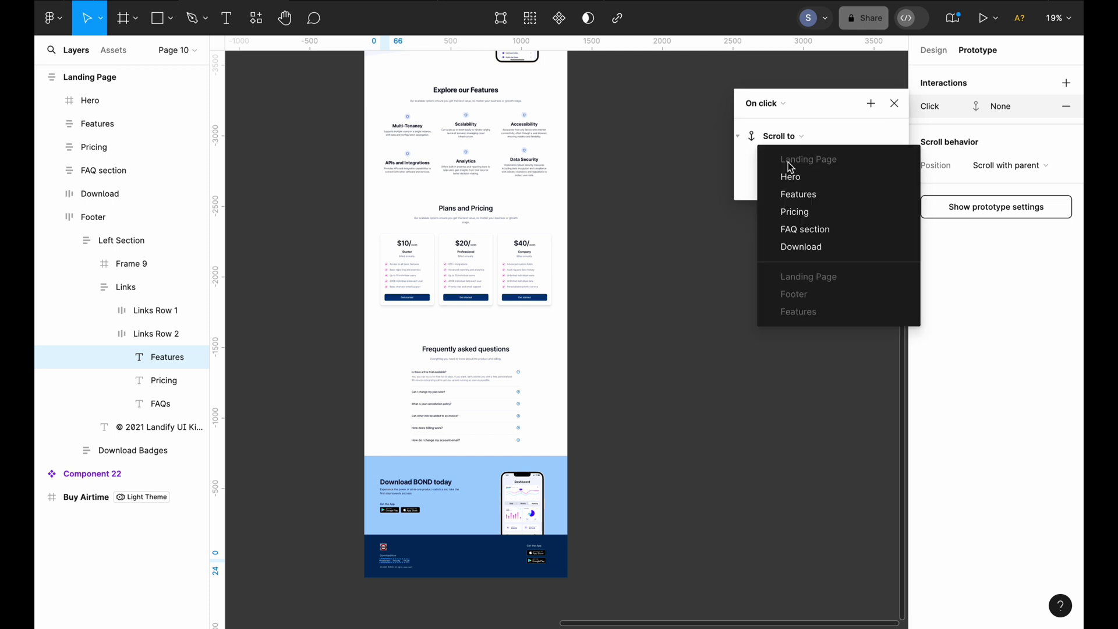
{"action": "left_click", "coordinate": [797, 199]}
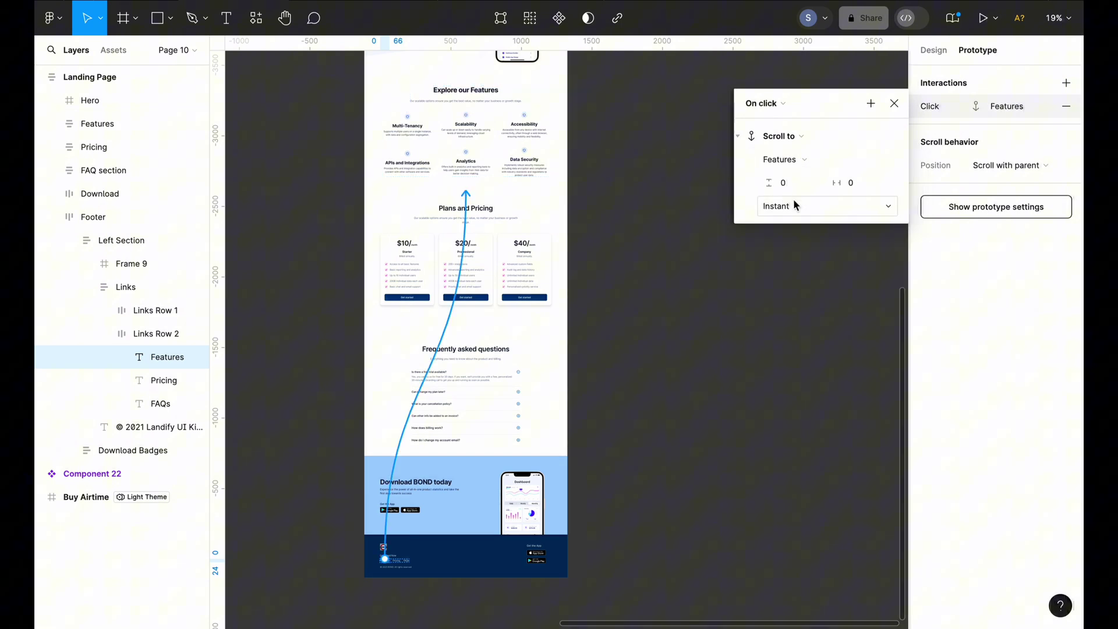
{"action": "left_click", "coordinate": [801, 207]}
{"action": "left_click", "coordinate": [806, 223]}
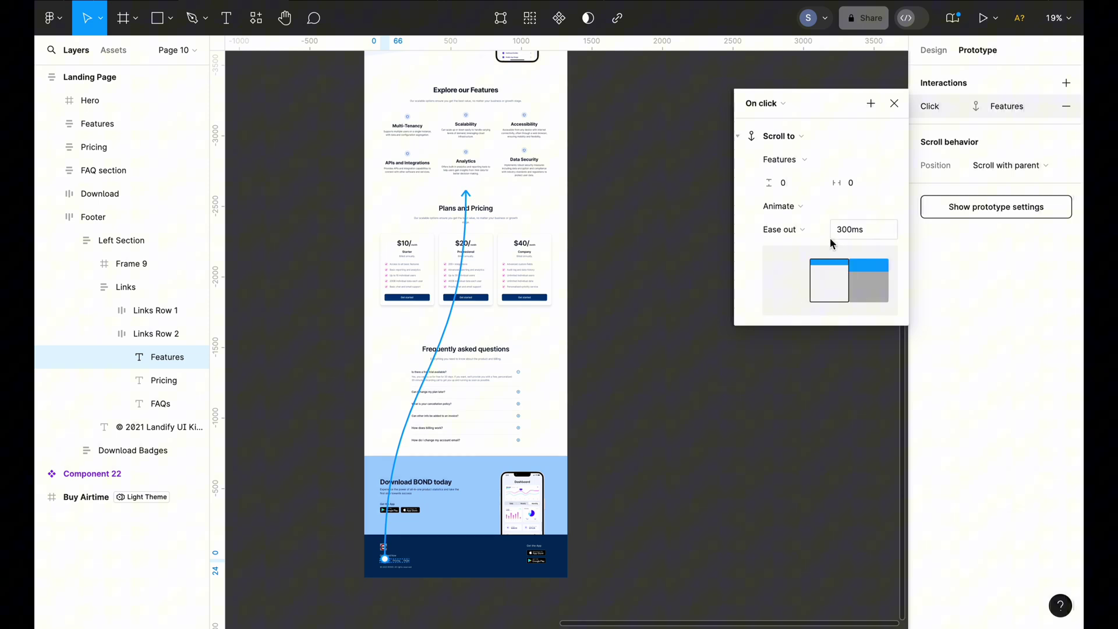
Close the previous popup and select the footer's Pricing text
{"action": "left_click", "coordinate": [717, 365]}
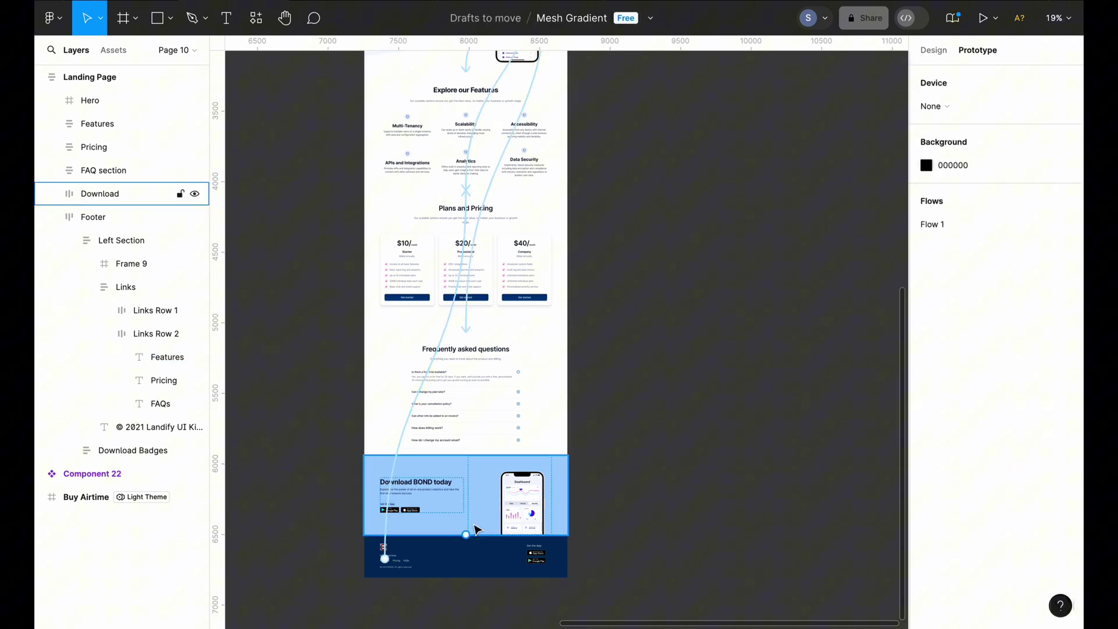
{"action": "scroll", "coordinate": [470, 524], "scroll_direction": "down", "scroll_amount": 2}
{"action": "scroll", "coordinate": [470, 524], "scroll_direction": "left", "scroll_amount": 3}
{"action": "scroll", "coordinate": [474, 512], "scroll_direction": "up", "scroll_amount": 3}
{"action": "scroll", "coordinate": [474, 512], "scroll_direction": "up", "scroll_amount": 3}
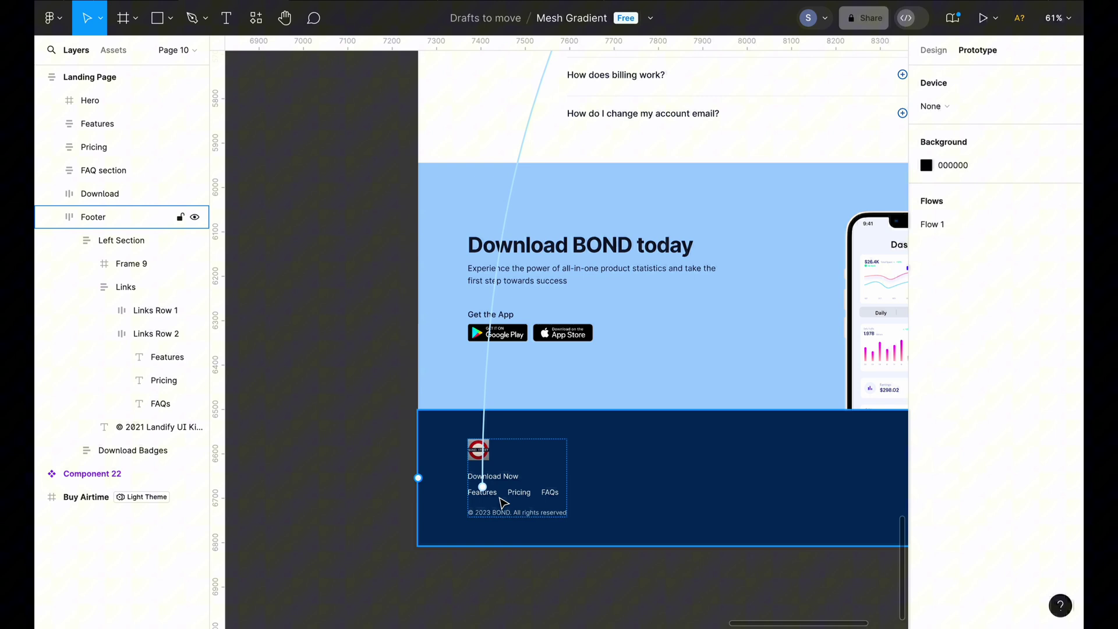
{"action": "left_click", "coordinate": [519, 492]}
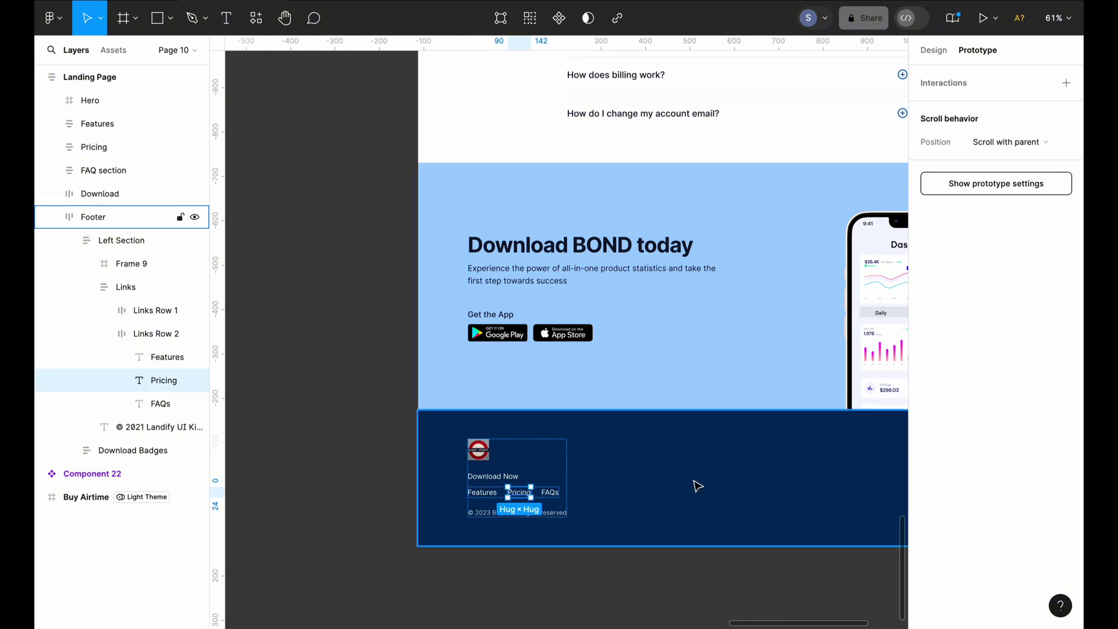
Add an On click interaction scrolling to Pricing with an Animate transition
{"action": "left_click", "coordinate": [1063, 84]}
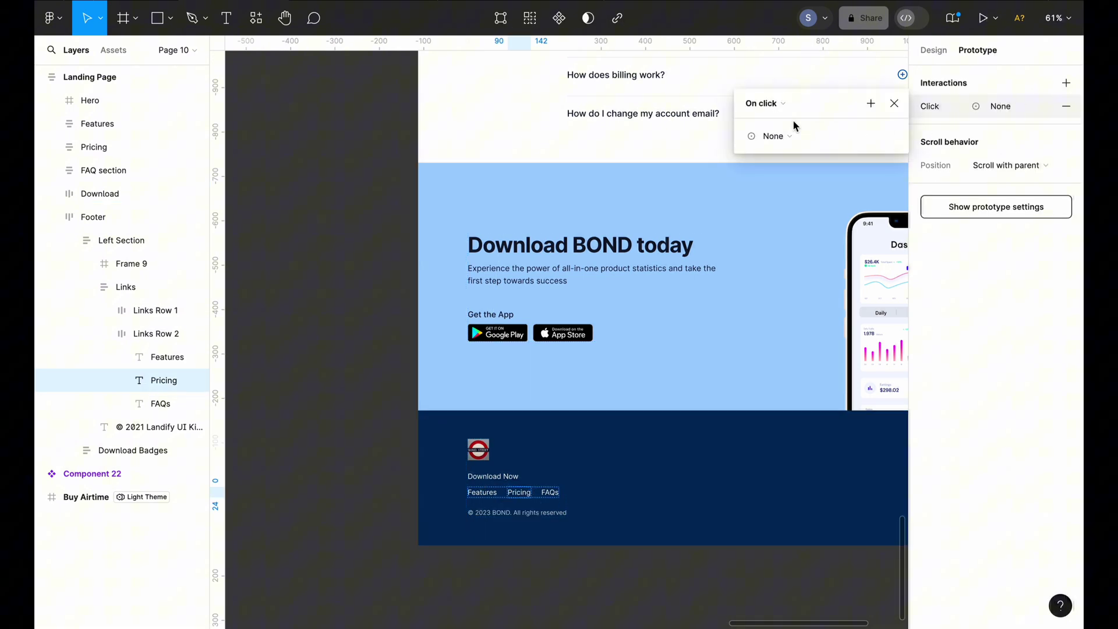
{"action": "left_click", "coordinate": [791, 135]}
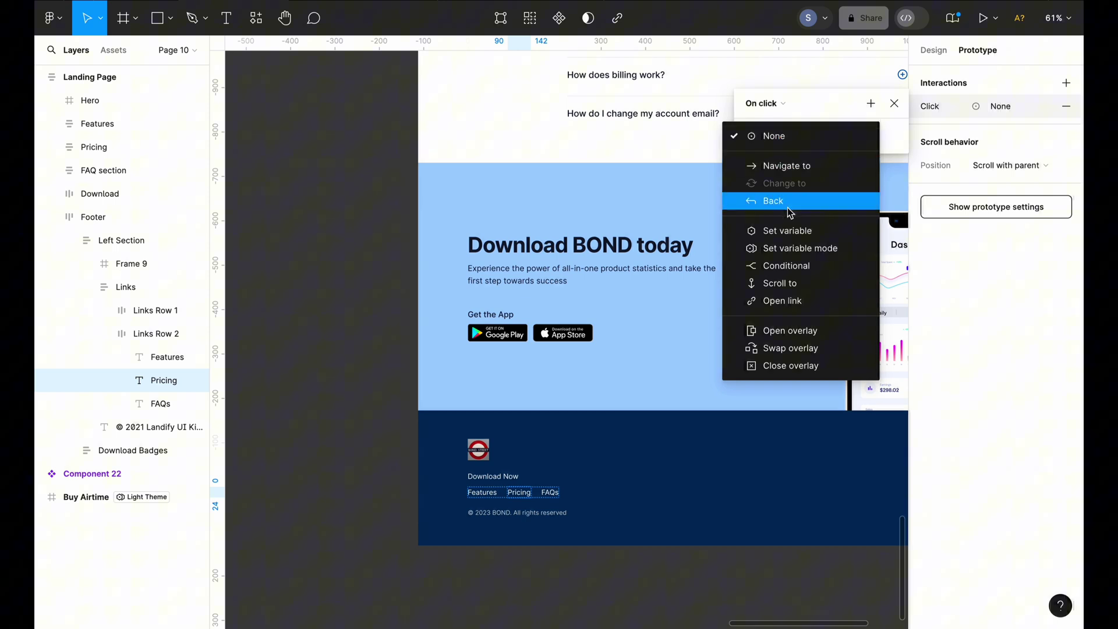
{"action": "left_click", "coordinate": [784, 283]}
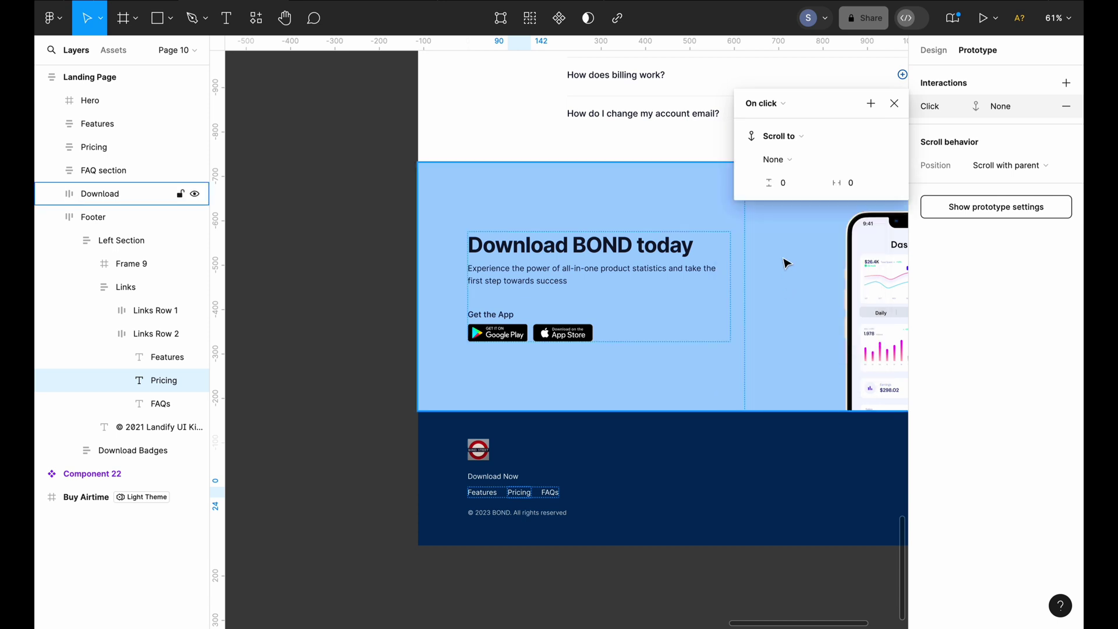
{"action": "left_click", "coordinate": [793, 169]}
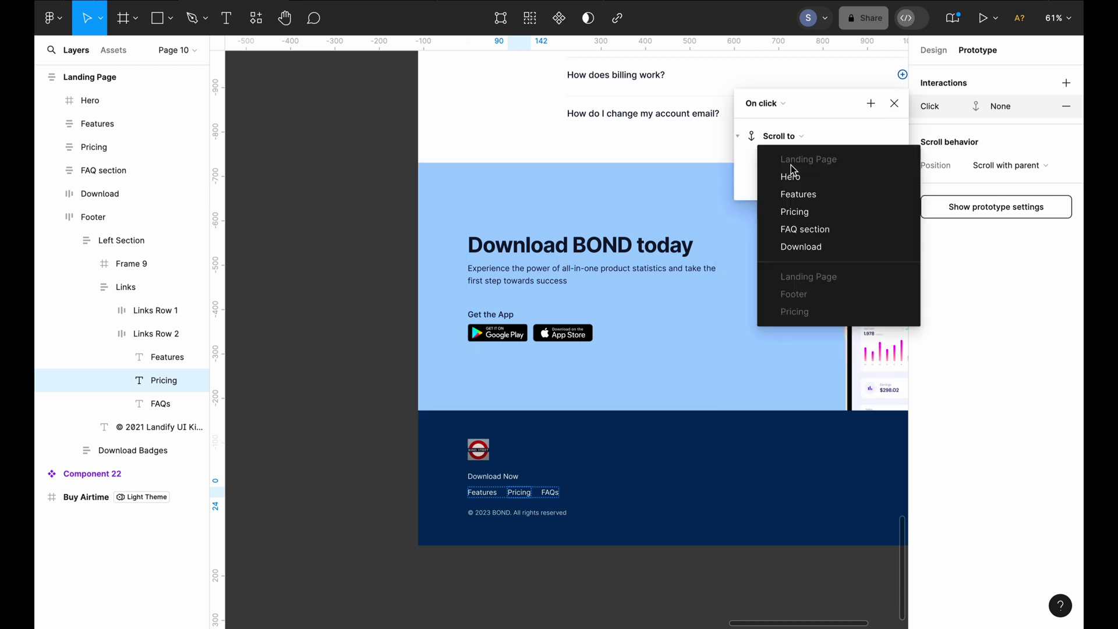
{"action": "left_click", "coordinate": [803, 213]}
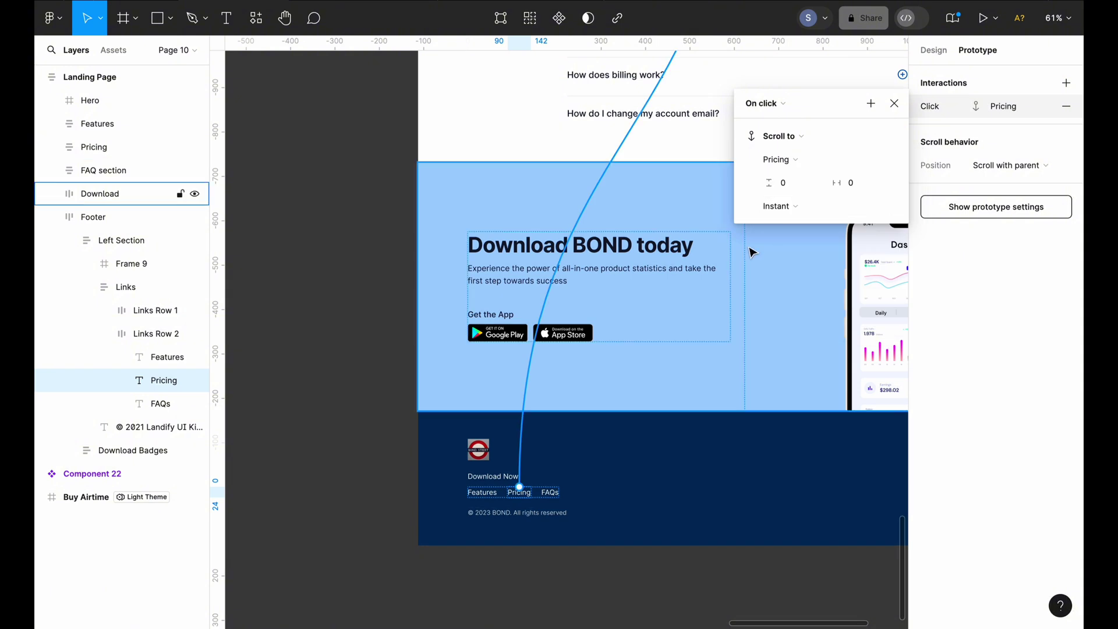
{"action": "left_click", "coordinate": [777, 207]}
{"action": "left_click", "coordinate": [785, 225]}
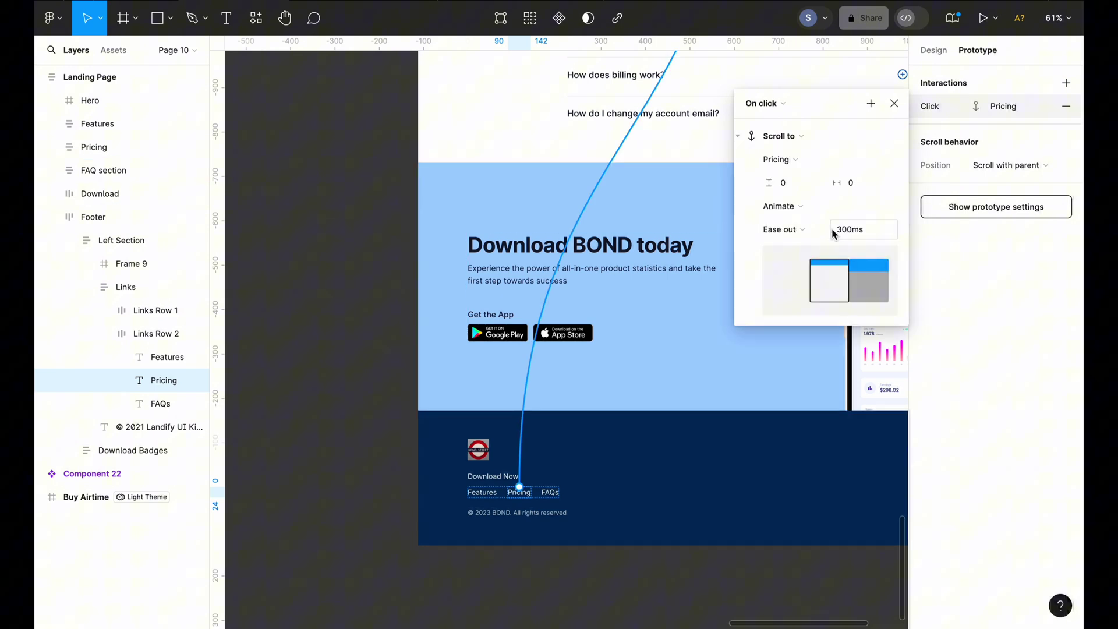
{"action": "left_click", "coordinate": [632, 529]}
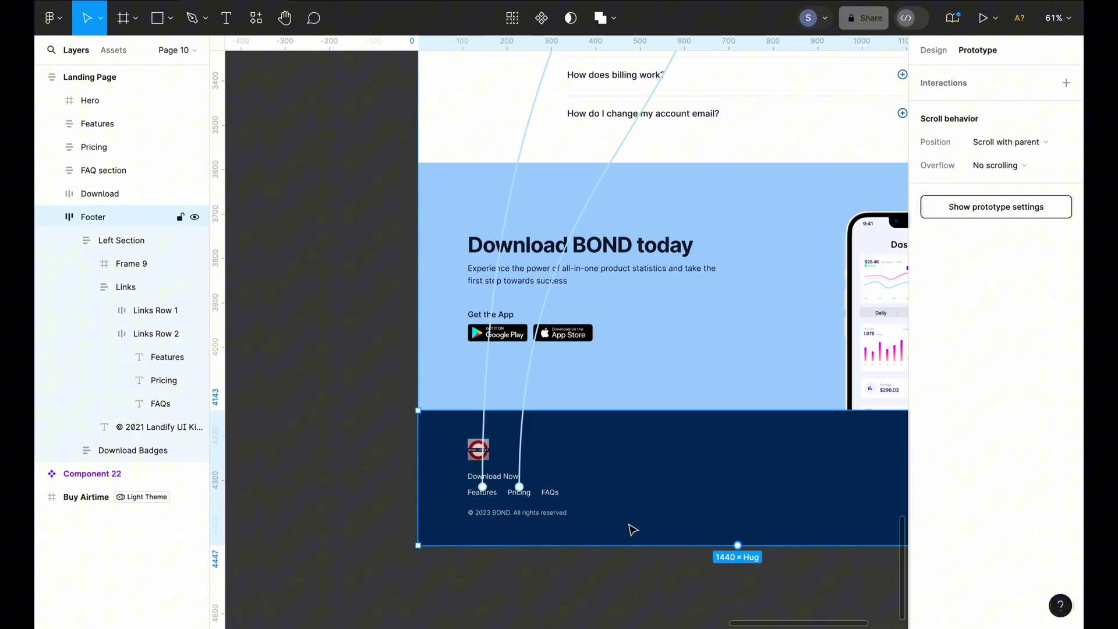
Give the footer FAQs text an On click Scroll to the FAQ section with Animate transition
{"action": "double_click", "coordinate": [556, 499]}
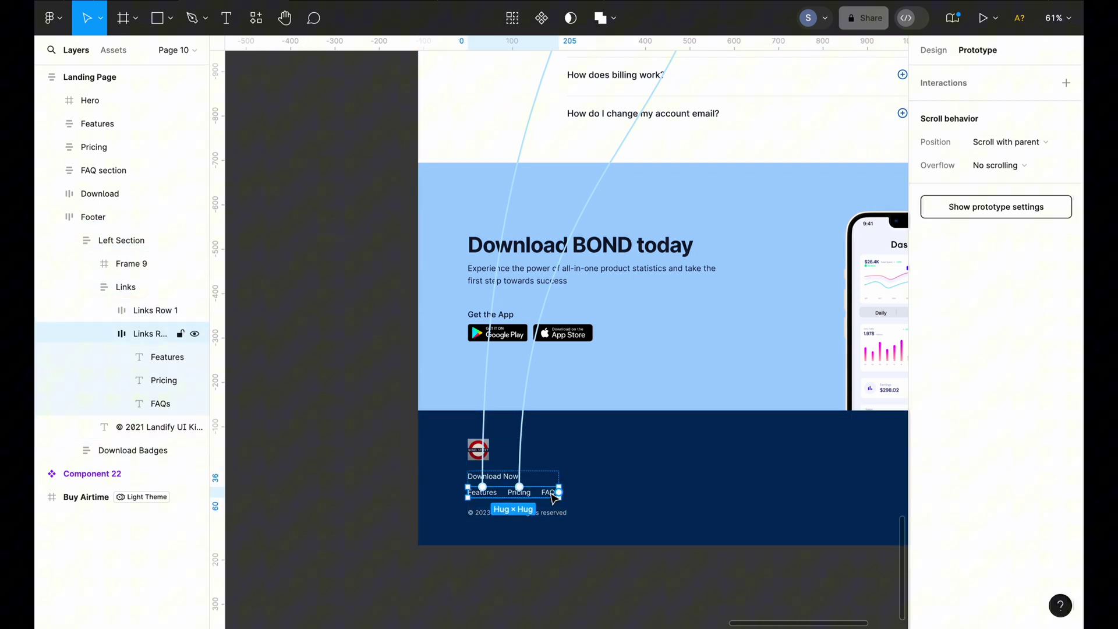
{"action": "double_click", "coordinate": [553, 498]}
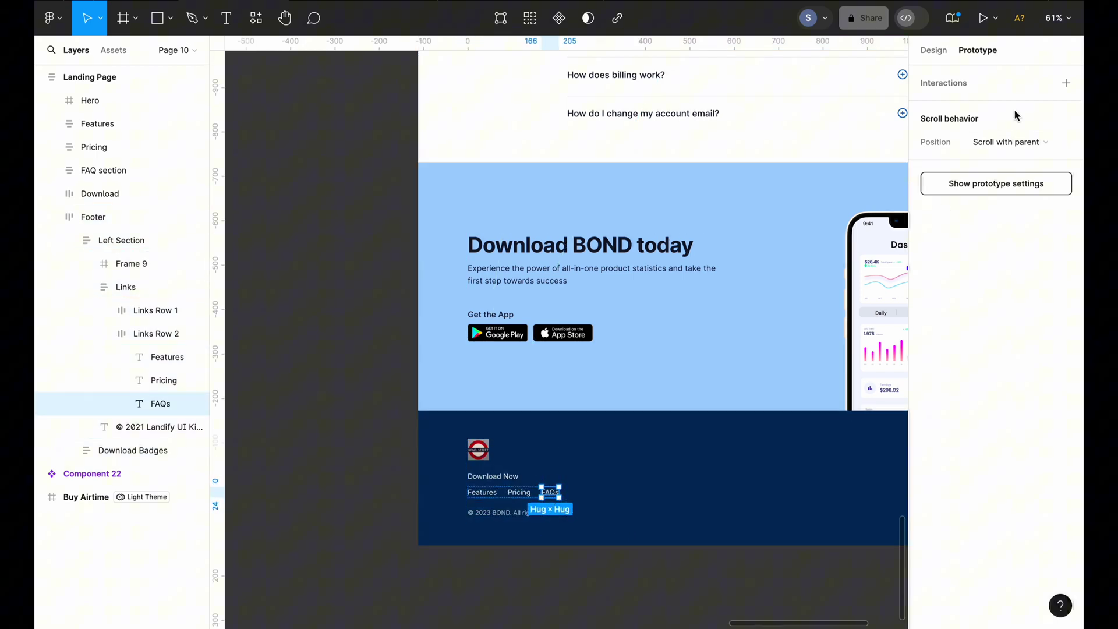
{"action": "left_click", "coordinate": [1064, 83]}
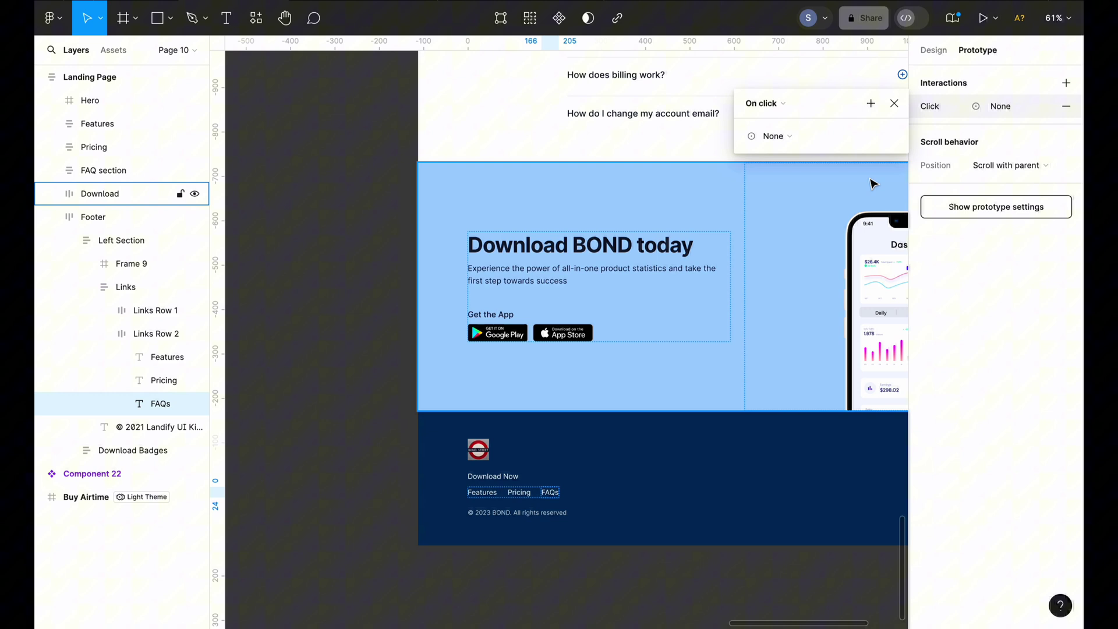
{"action": "left_click", "coordinate": [804, 141]}
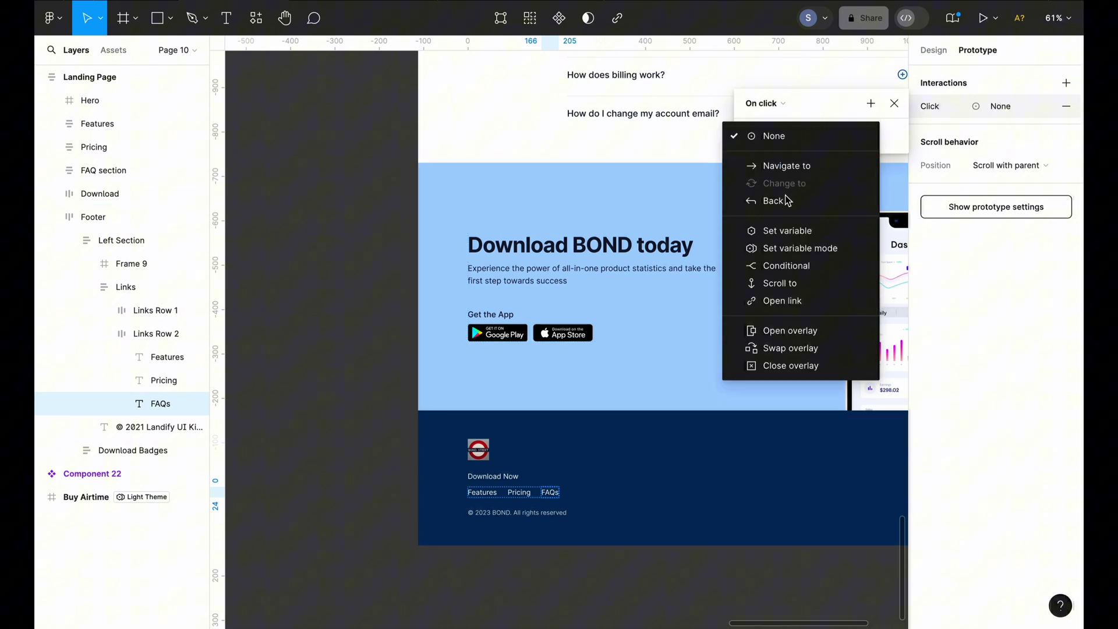
{"action": "left_click", "coordinate": [781, 283]}
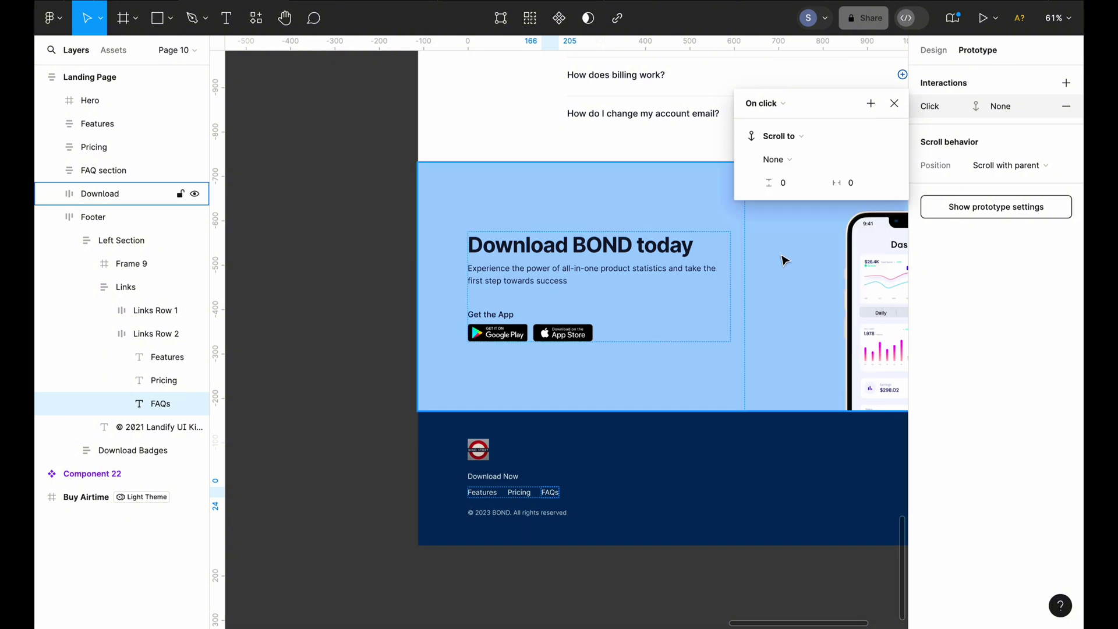
{"action": "left_click", "coordinate": [801, 163]}
{"action": "left_click", "coordinate": [821, 230]}
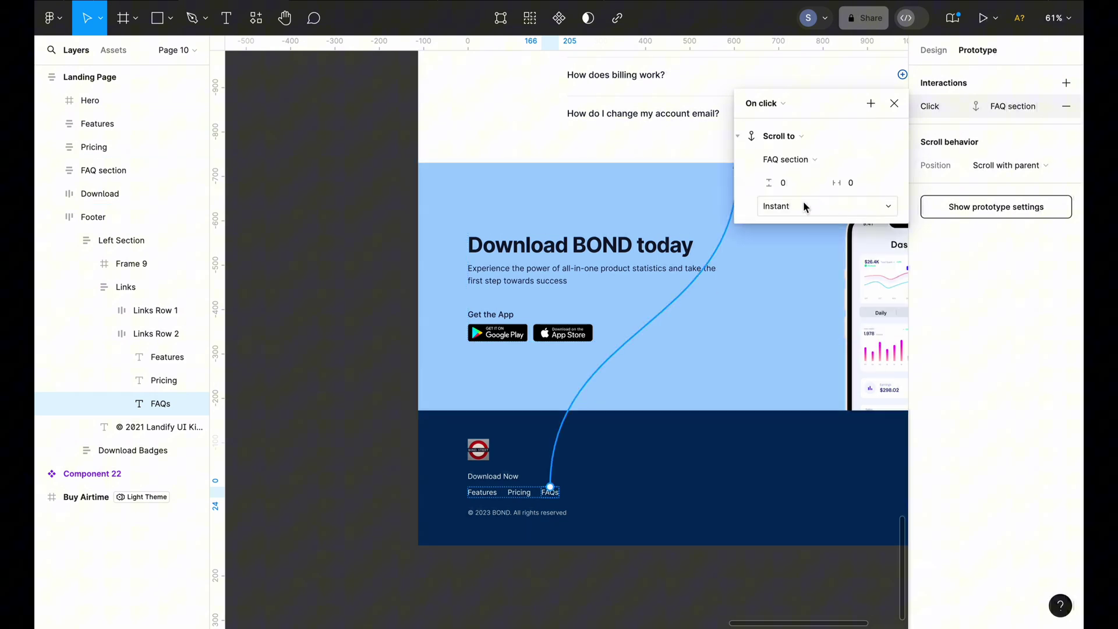
{"action": "left_click", "coordinate": [805, 201]}
{"action": "left_click", "coordinate": [813, 223]}
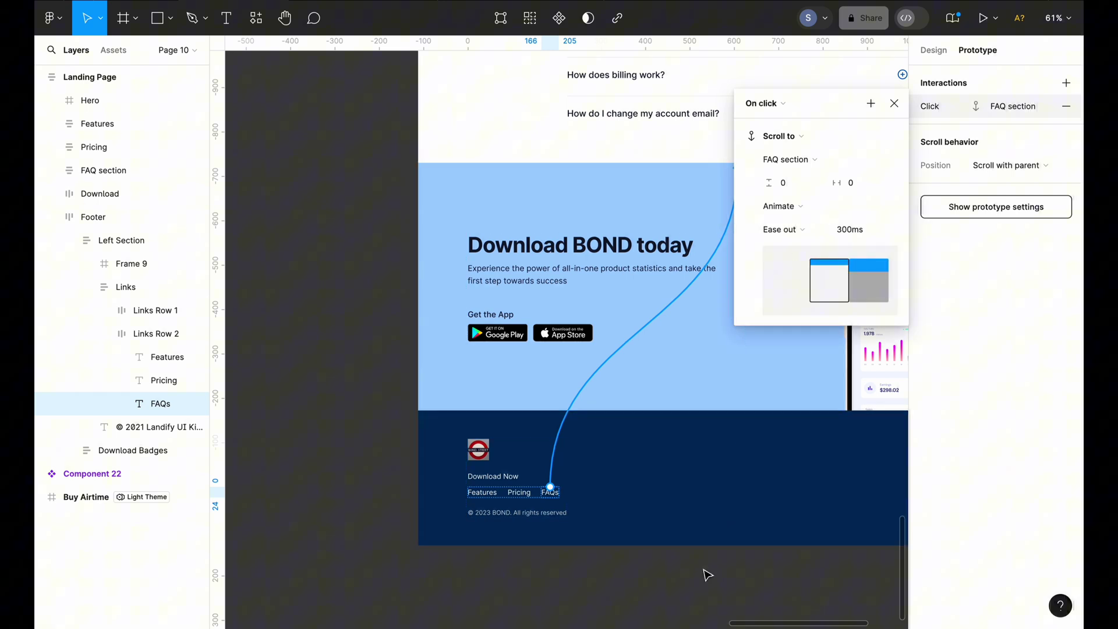
Zoom out to the whole page, leave Prototype mode, and select the Landing Page frame
{"action": "left_click", "coordinate": [674, 574]}
{"action": "scroll", "coordinate": [674, 574], "scroll_direction": "down", "scroll_amount": 3}
{"action": "scroll", "coordinate": [675, 574], "scroll_direction": "down", "scroll_amount": 3}
{"action": "scroll", "coordinate": [820, 339], "scroll_direction": "down", "scroll_amount": 2}
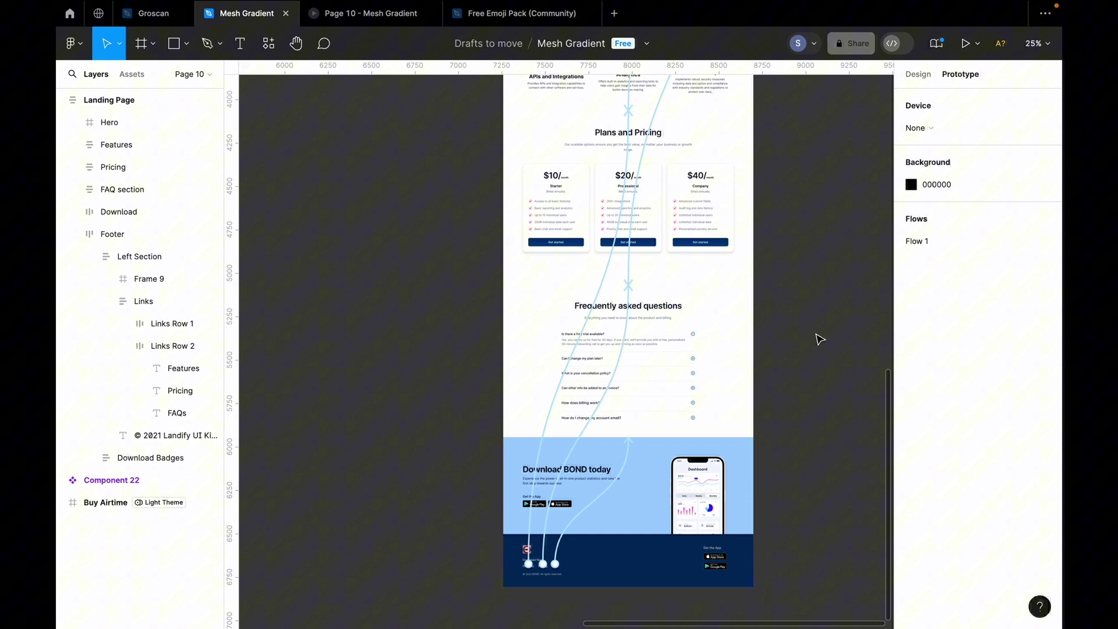
{"action": "scroll", "coordinate": [820, 338], "scroll_direction": "down", "scroll_amount": 3}
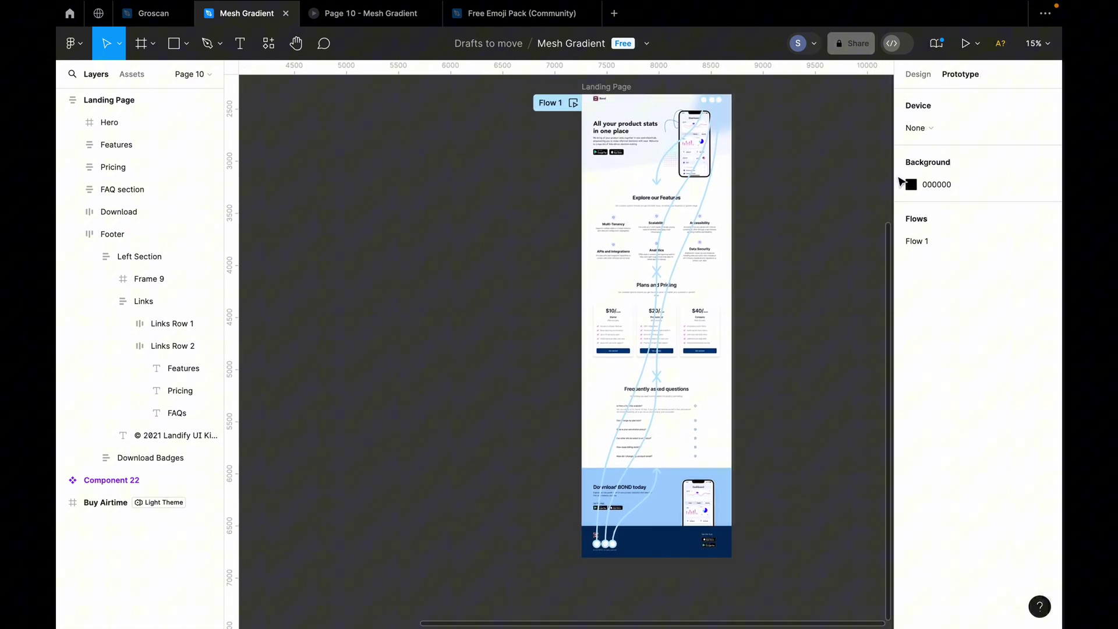
{"action": "left_click", "coordinate": [915, 80]}
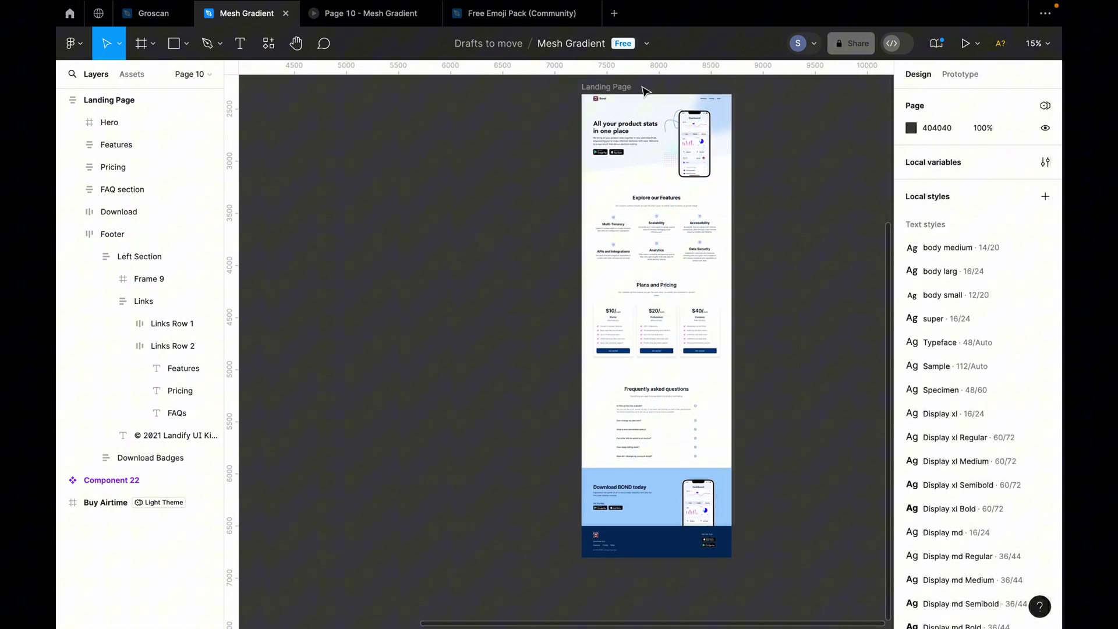
{"action": "left_click", "coordinate": [608, 87]}
Present the prototype with Show Figma UI turned off in Options
{"action": "left_click", "coordinate": [965, 44]}
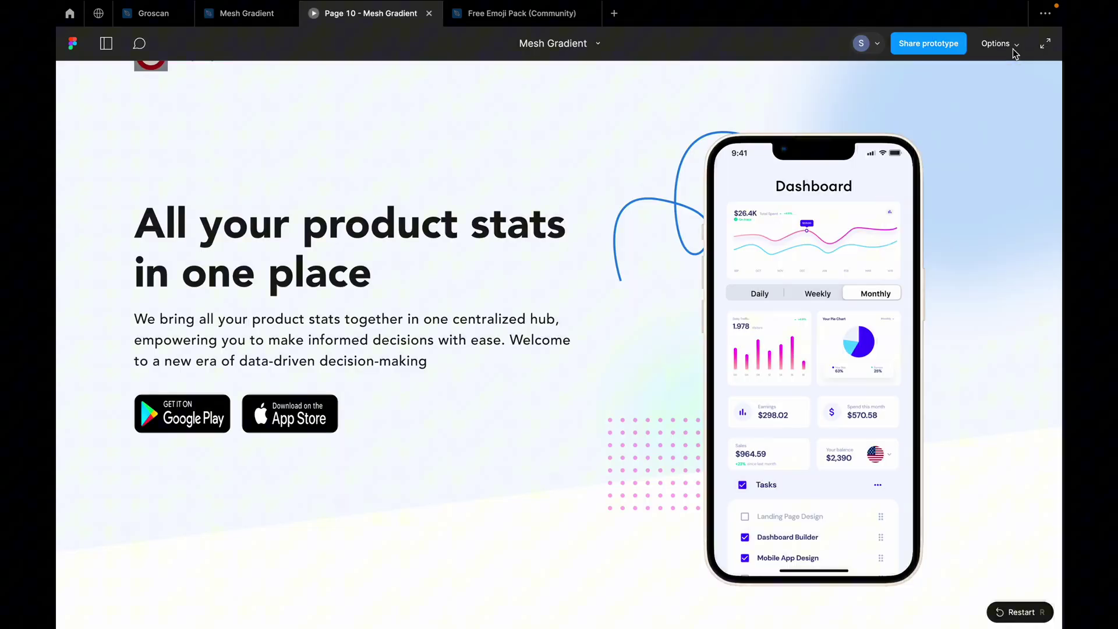
{"action": "left_click", "coordinate": [1013, 45]}
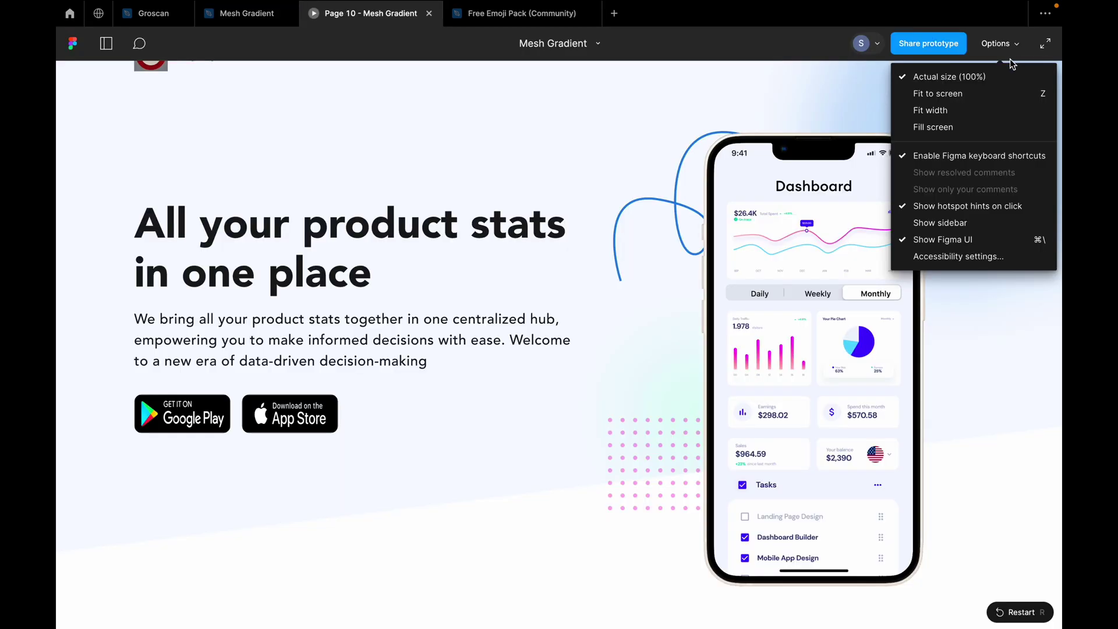
{"action": "left_click", "coordinate": [946, 239]}
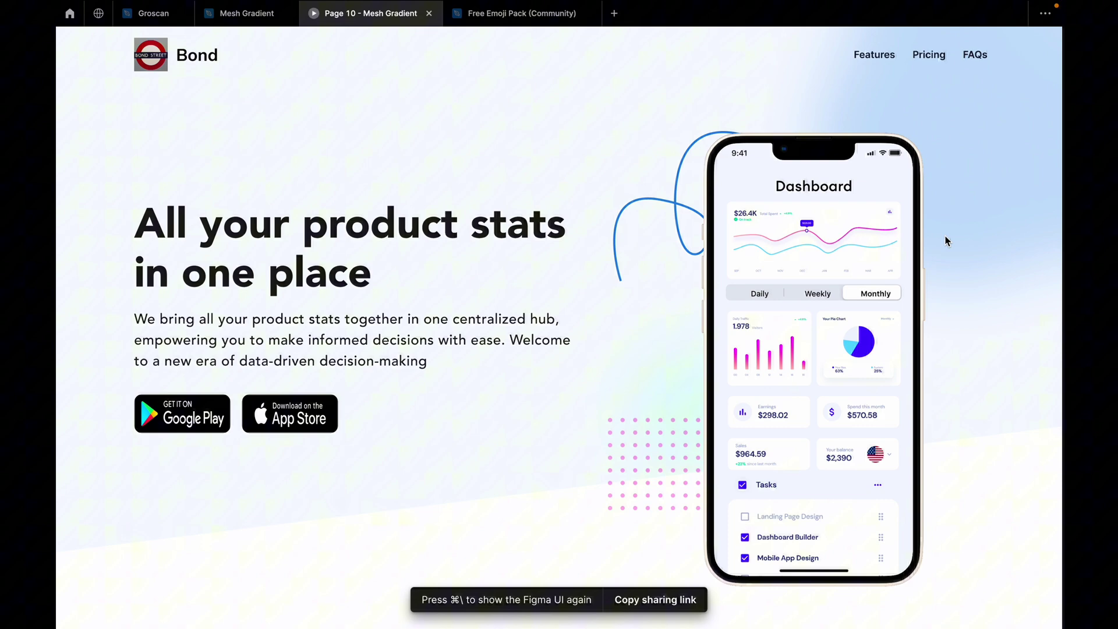
Test the Features and Pricing nav links, scrolling back to the hero after each
{"action": "left_click", "coordinate": [873, 62]}
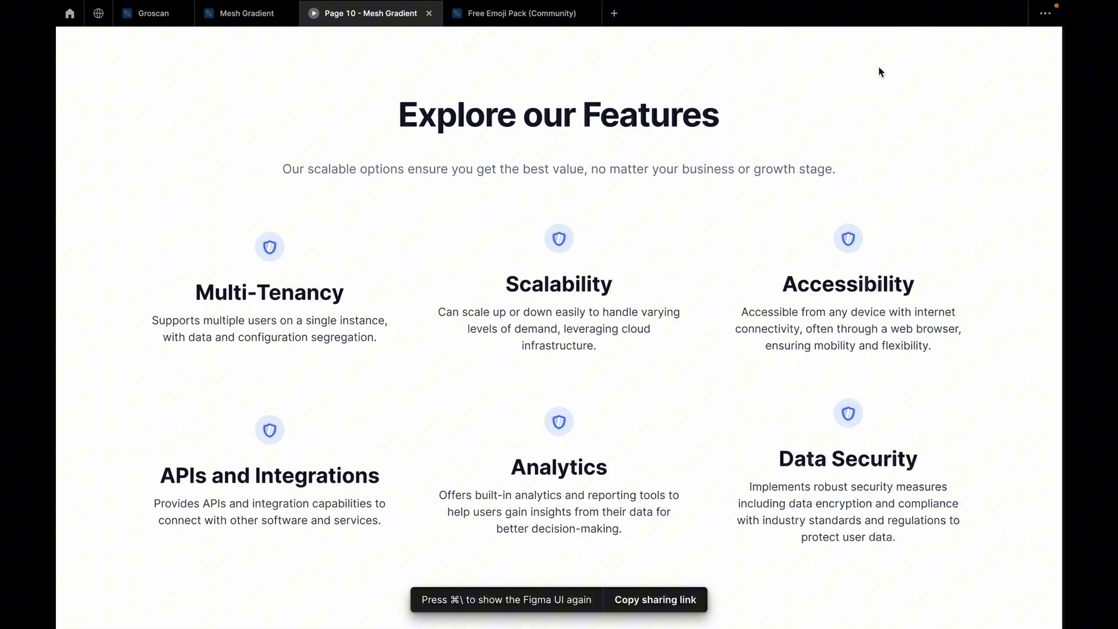
{"action": "scroll", "coordinate": [928, 136], "scroll_direction": "up", "scroll_amount": 10}
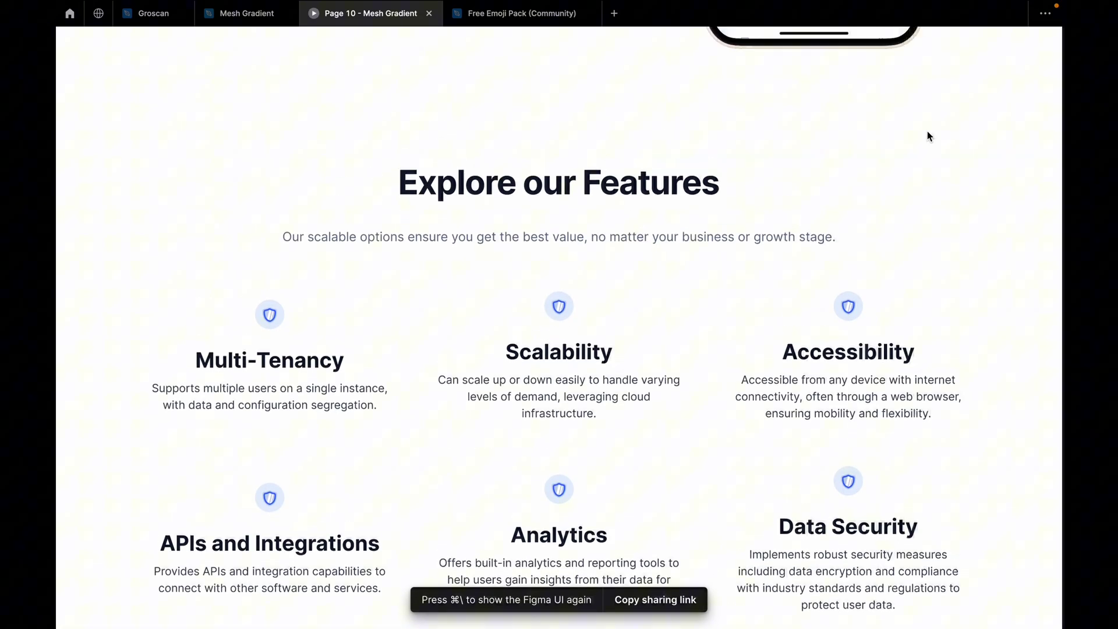
{"action": "left_click", "coordinate": [926, 59]}
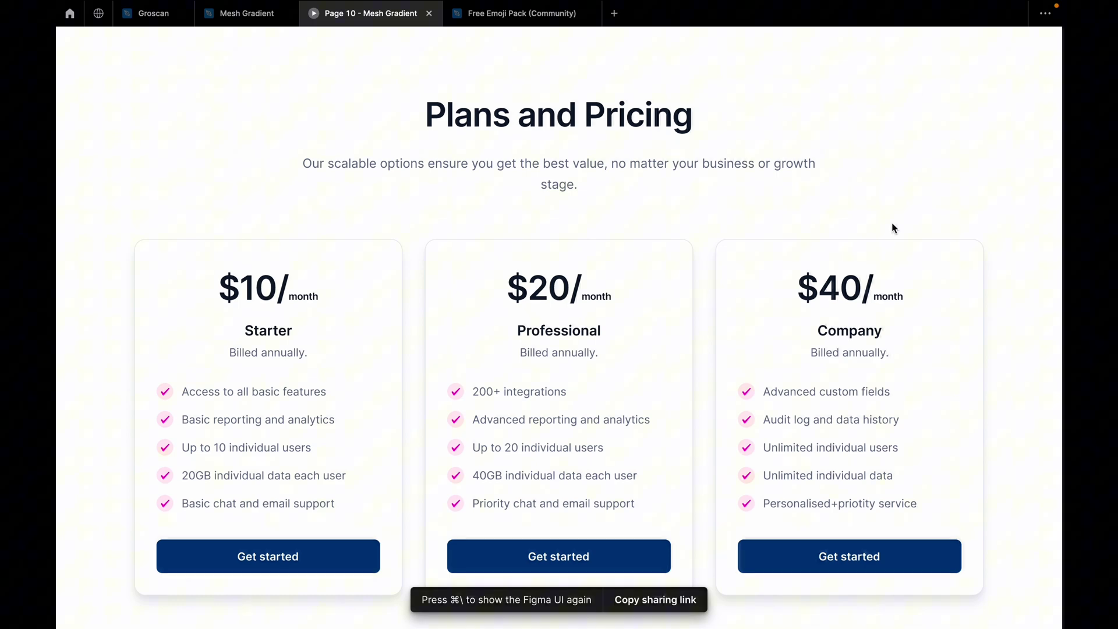
{"action": "scroll", "coordinate": [894, 227], "scroll_direction": "up", "scroll_amount": 15}
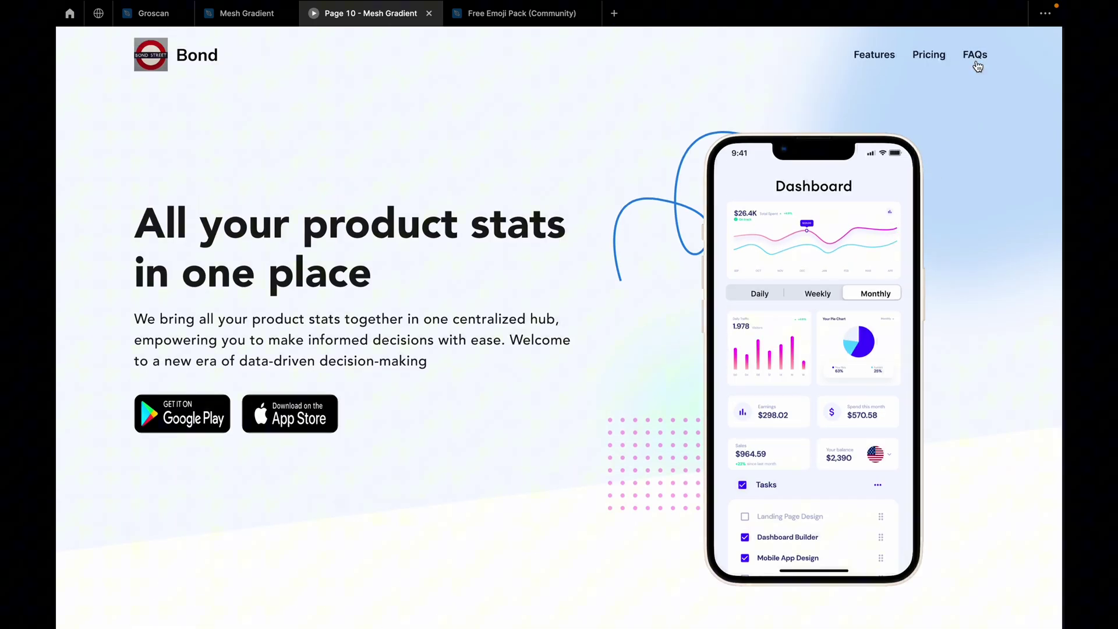
{"action": "left_click", "coordinate": [974, 54]}
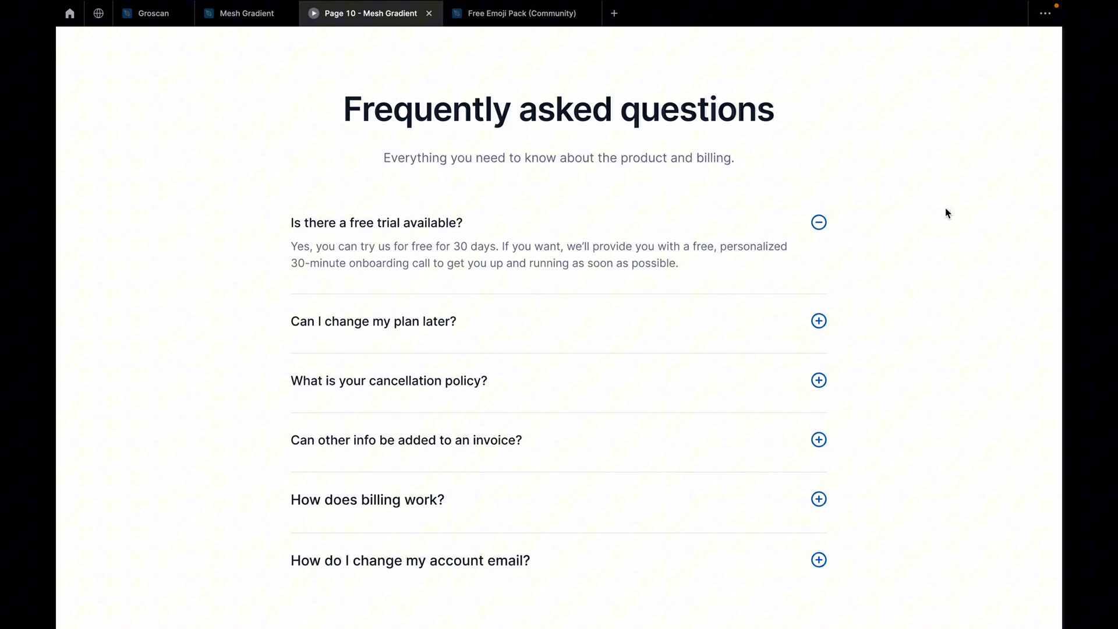
{"action": "scroll", "coordinate": [157, 551], "scroll_direction": "down", "scroll_amount": 10}
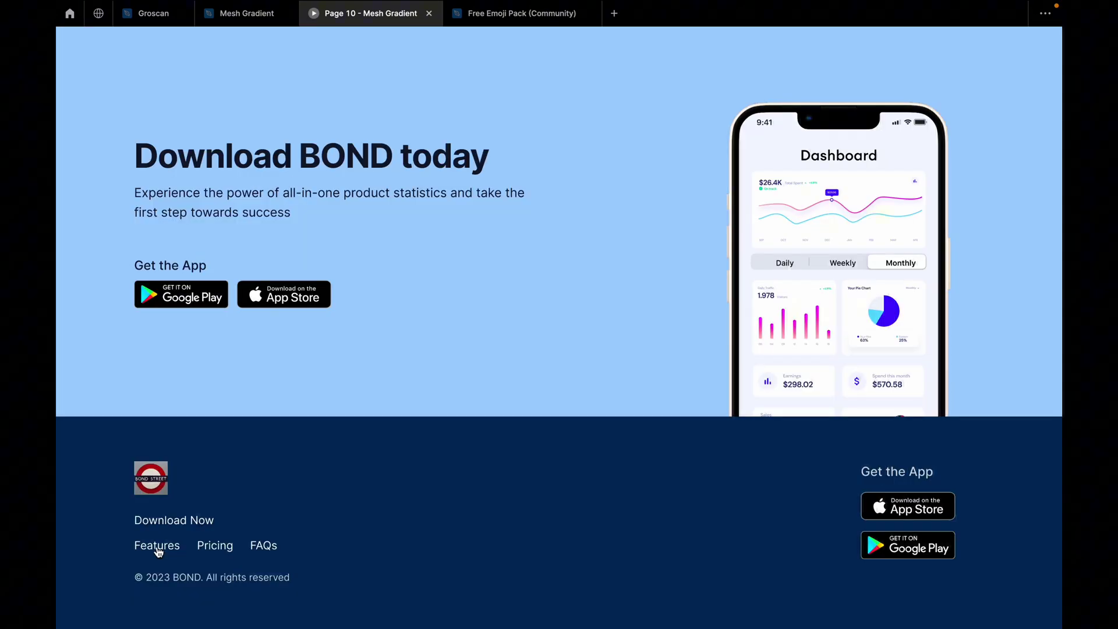
{"action": "left_click", "coordinate": [157, 545]}
{"action": "scroll", "coordinate": [360, 493], "scroll_direction": "down", "scroll_amount": 15}
{"action": "left_click", "coordinate": [218, 547]}
{"action": "scroll", "coordinate": [399, 455], "scroll_direction": "down", "scroll_amount": 10}
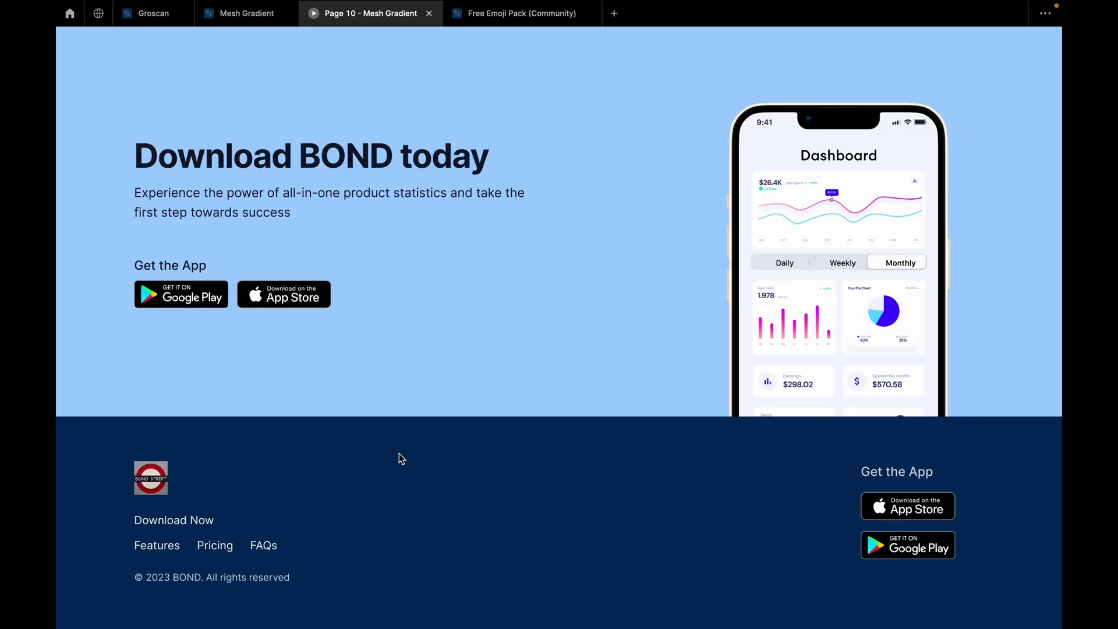
{"action": "left_click", "coordinate": [263, 545]}
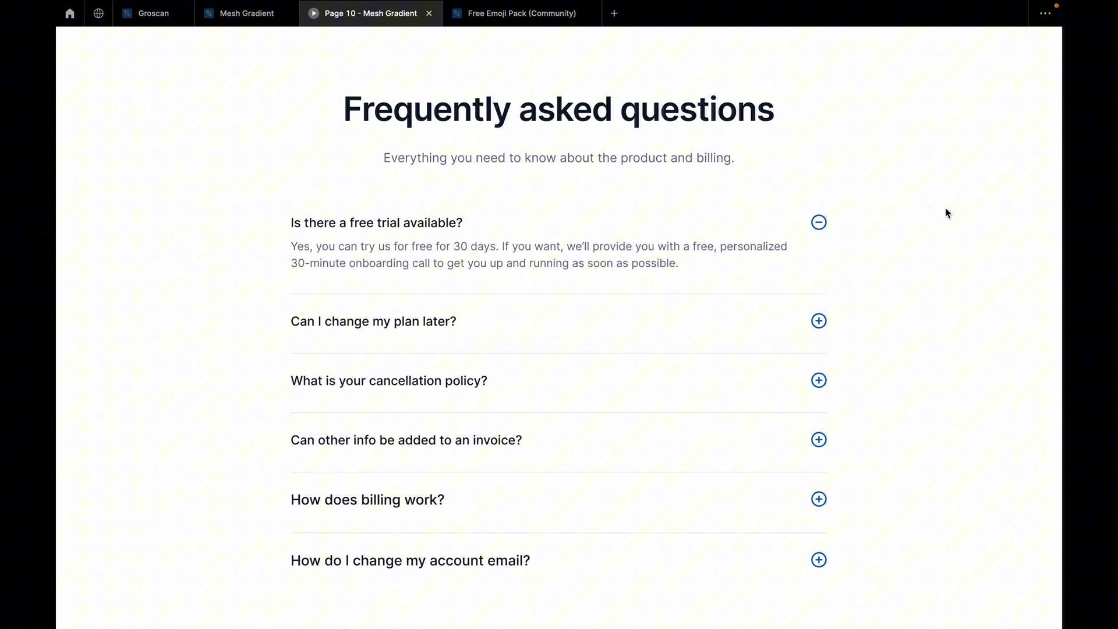
{"action": "scroll", "coordinate": [946, 213], "scroll_direction": "up", "scroll_amount": 10}
{"action": "scroll", "coordinate": [946, 213], "scroll_direction": "up", "scroll_amount": 3}
{"action": "scroll", "coordinate": [946, 213], "scroll_direction": "up", "scroll_amount": 7}
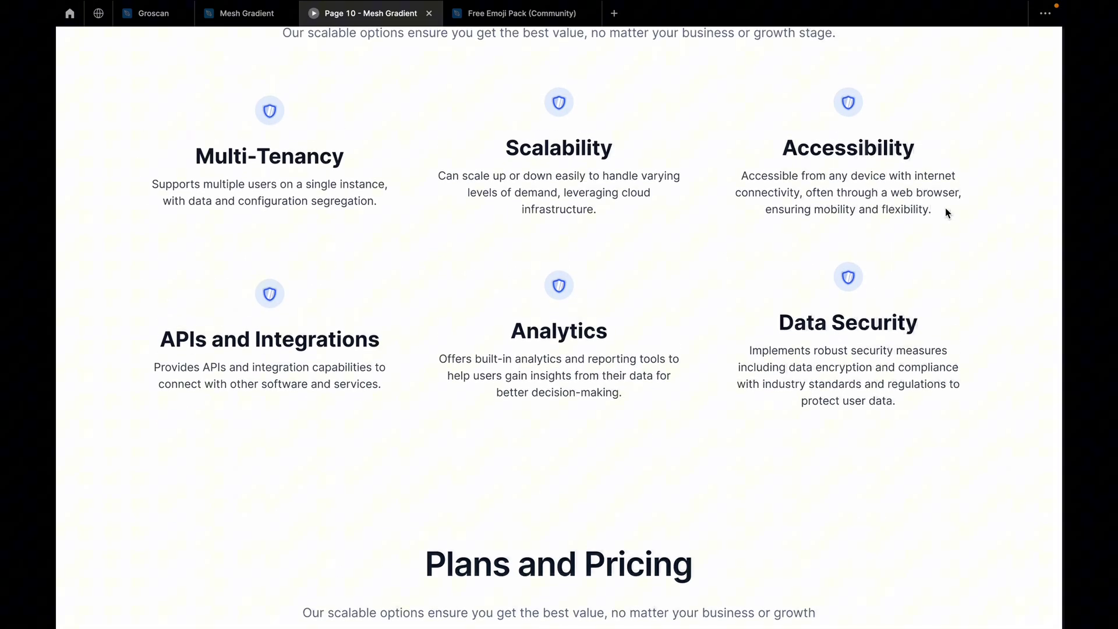
{"action": "scroll", "coordinate": [946, 213], "scroll_direction": "up", "scroll_amount": 5}
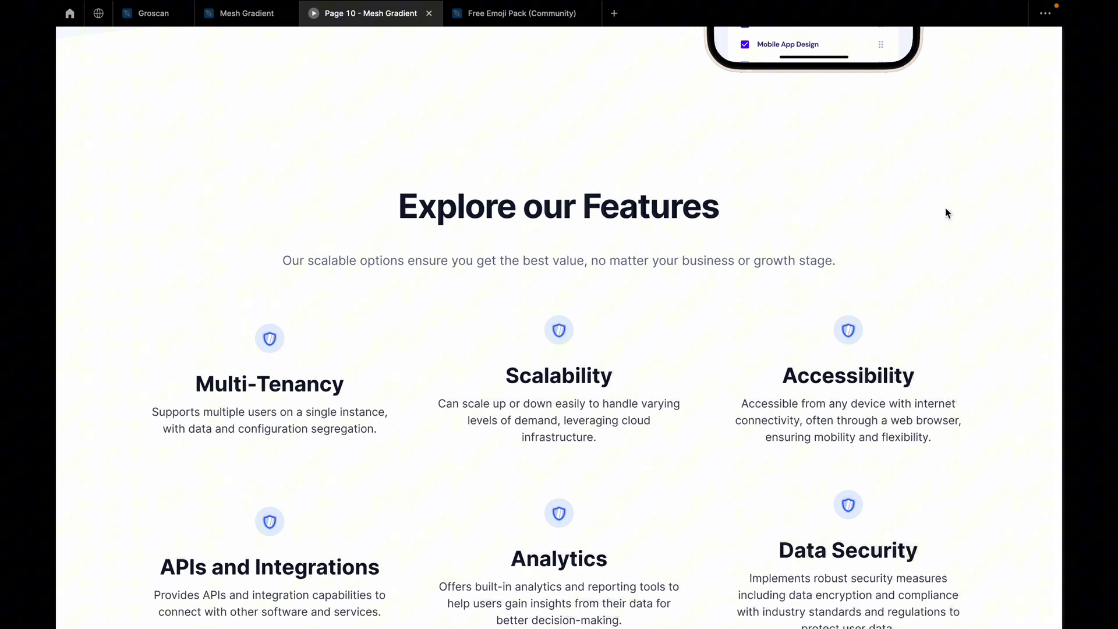
{"action": "scroll", "coordinate": [946, 213], "scroll_direction": "up", "scroll_amount": 2}
{"action": "scroll", "coordinate": [944, 207], "scroll_direction": "up", "scroll_amount": 6}
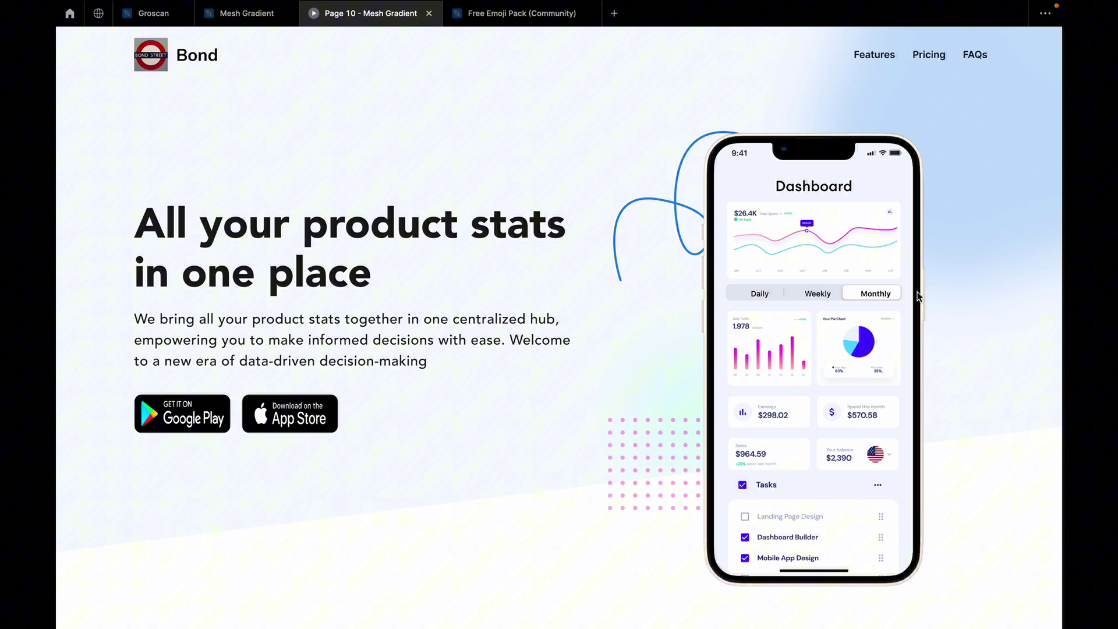
{"action": "scroll", "coordinate": [925, 305], "scroll_direction": "down", "scroll_amount": 1}
{"action": "scroll", "coordinate": [943, 428], "scroll_direction": "up", "scroll_amount": 1}
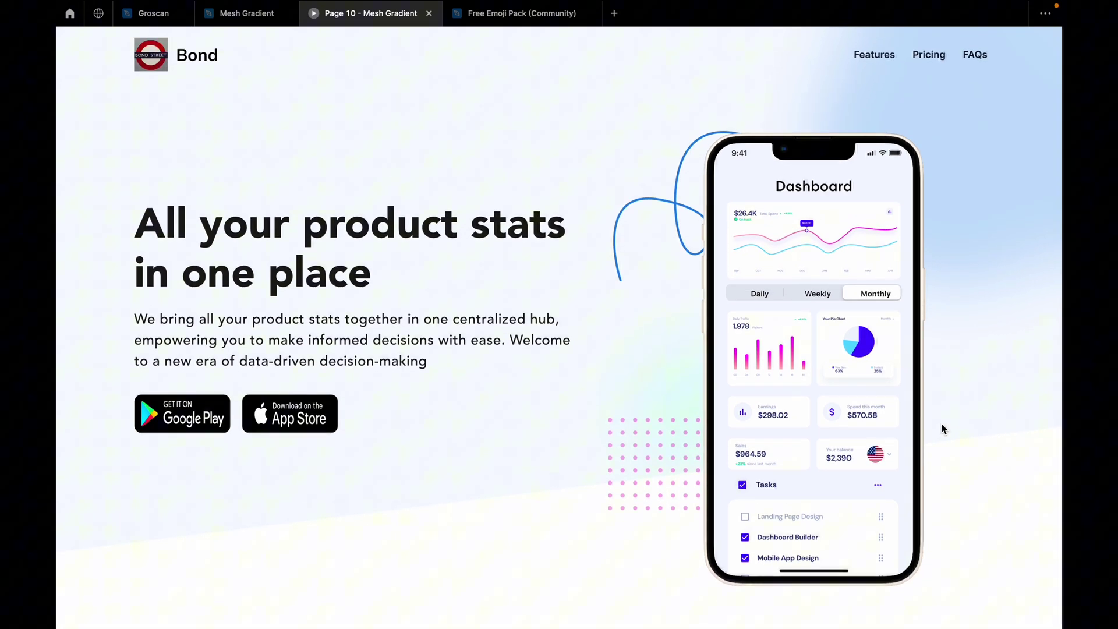